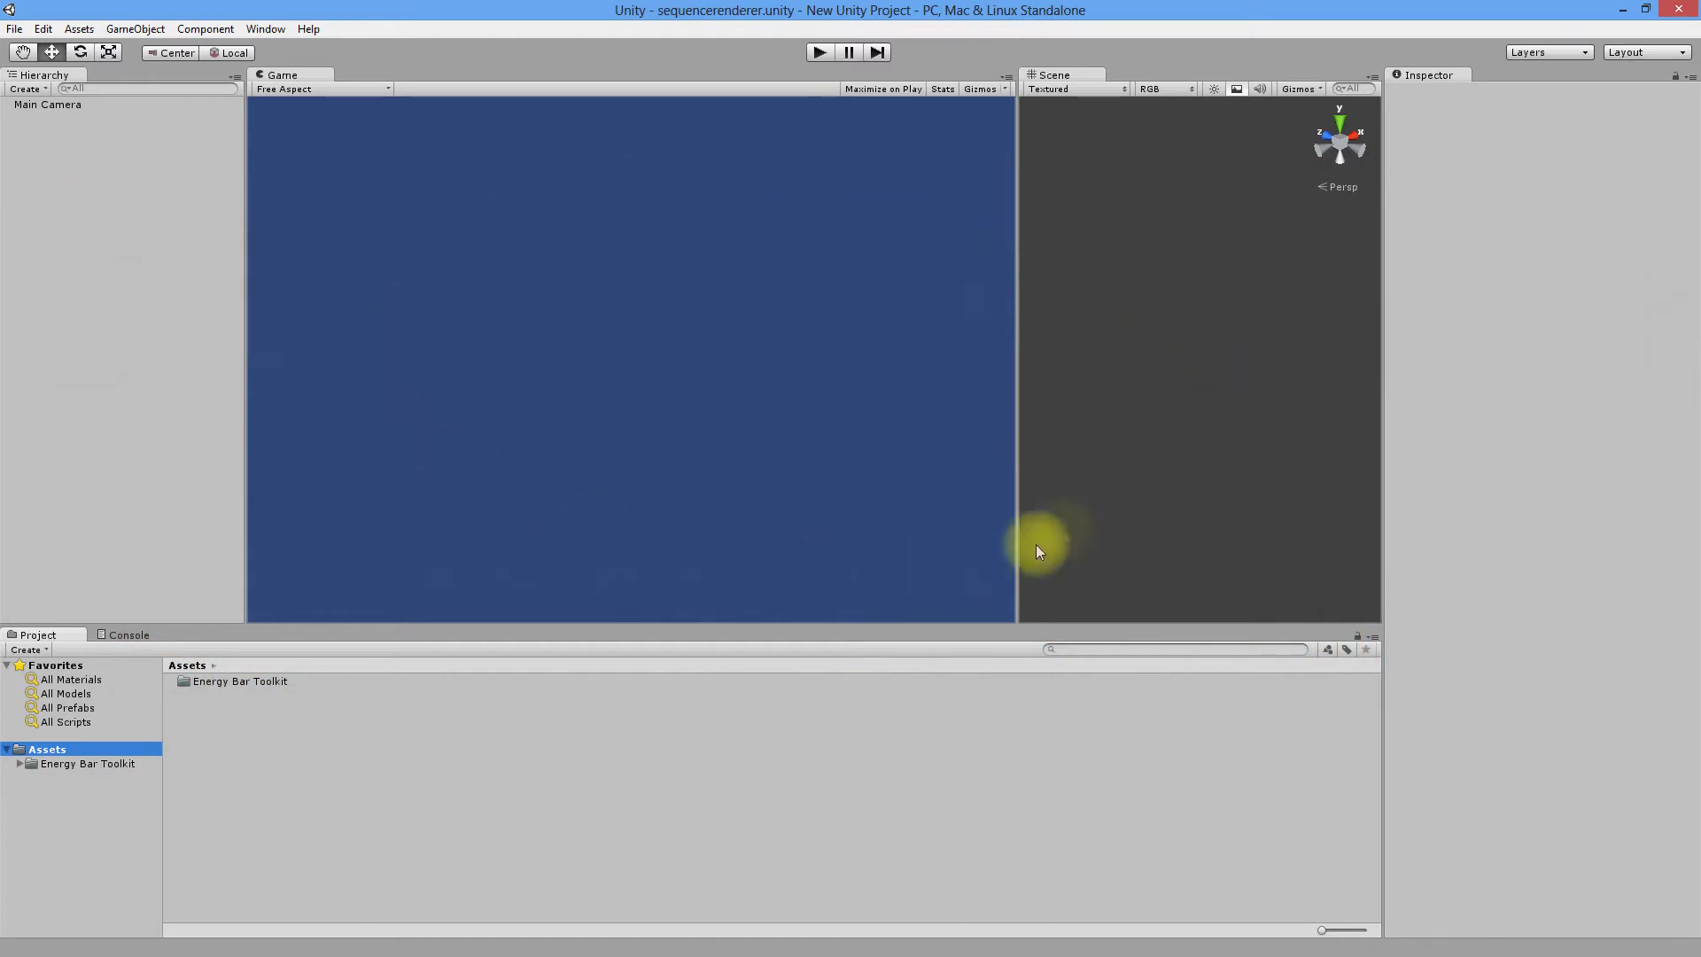
Create an empty GameObject and rename it SequenceRenderer
click(132, 28)
click(162, 49)
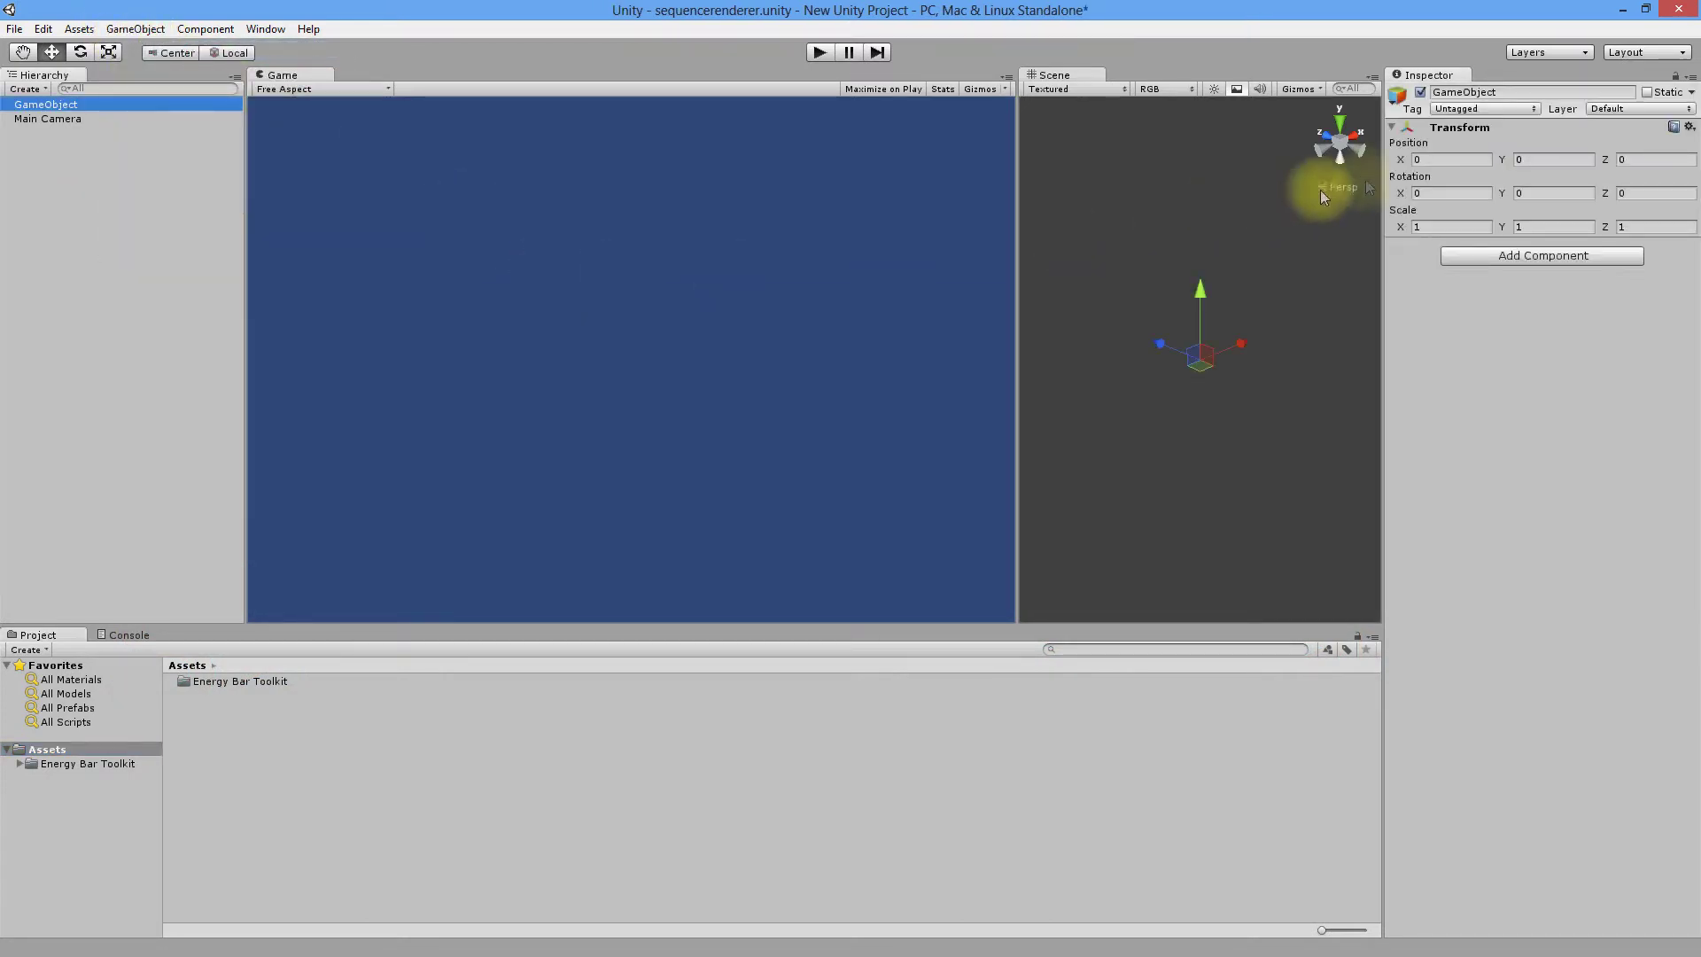
click(1478, 92)
text(SequenceRender)
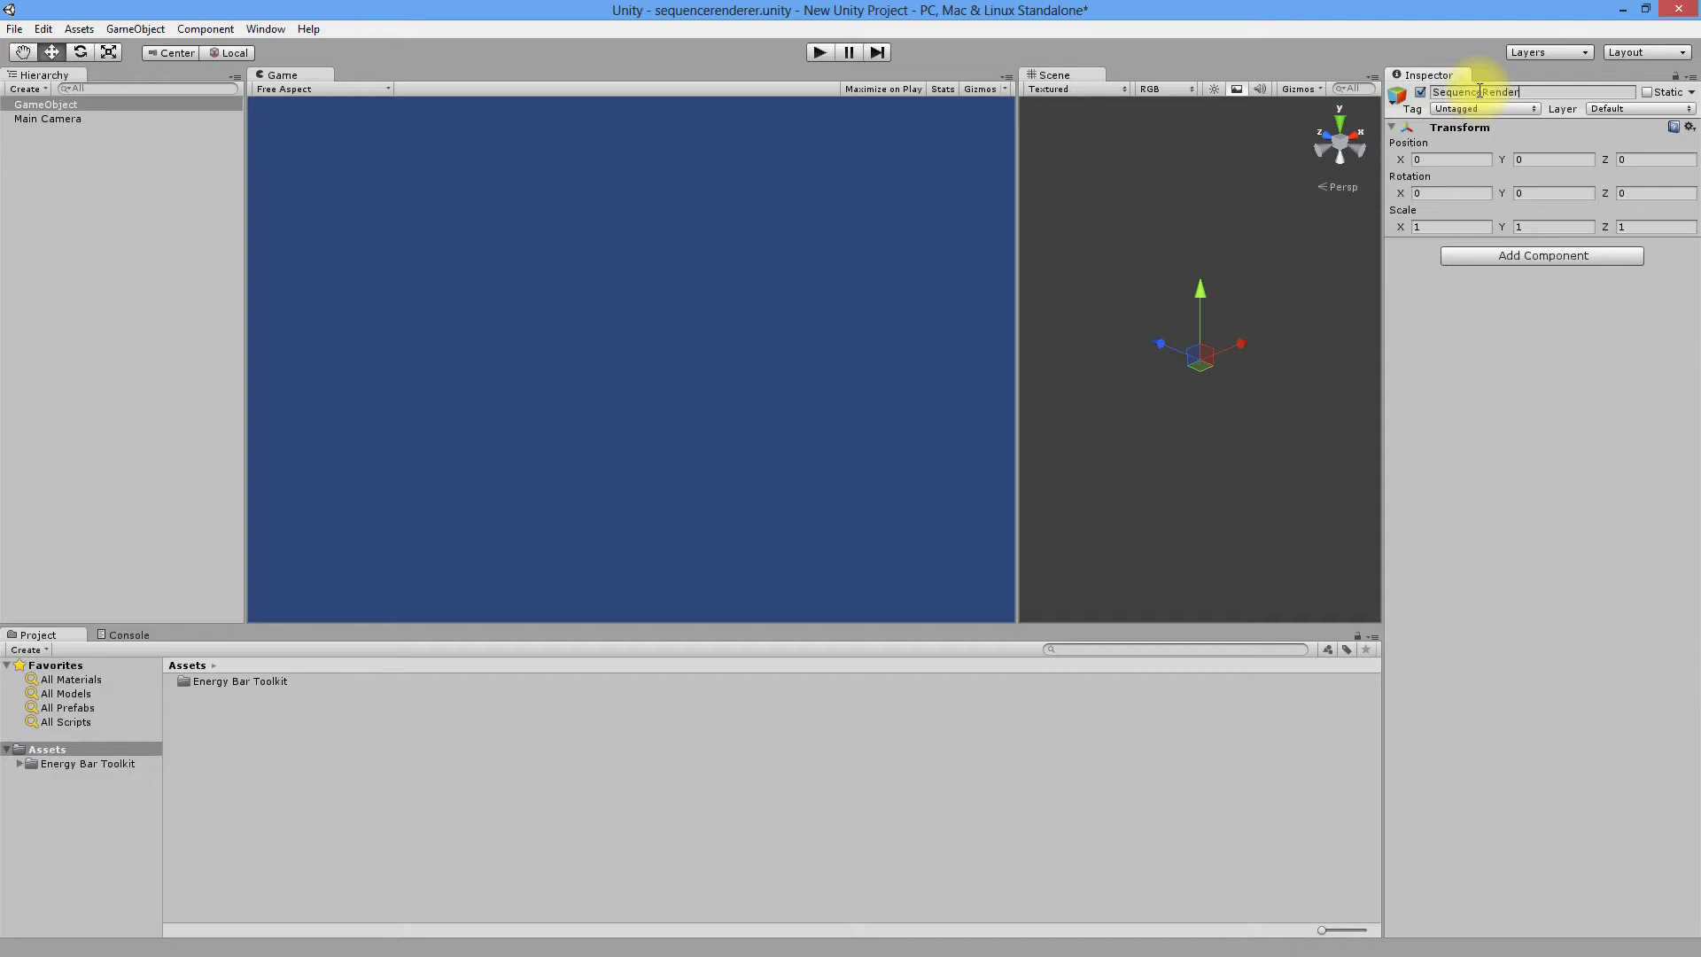
text(er)
key(Return)
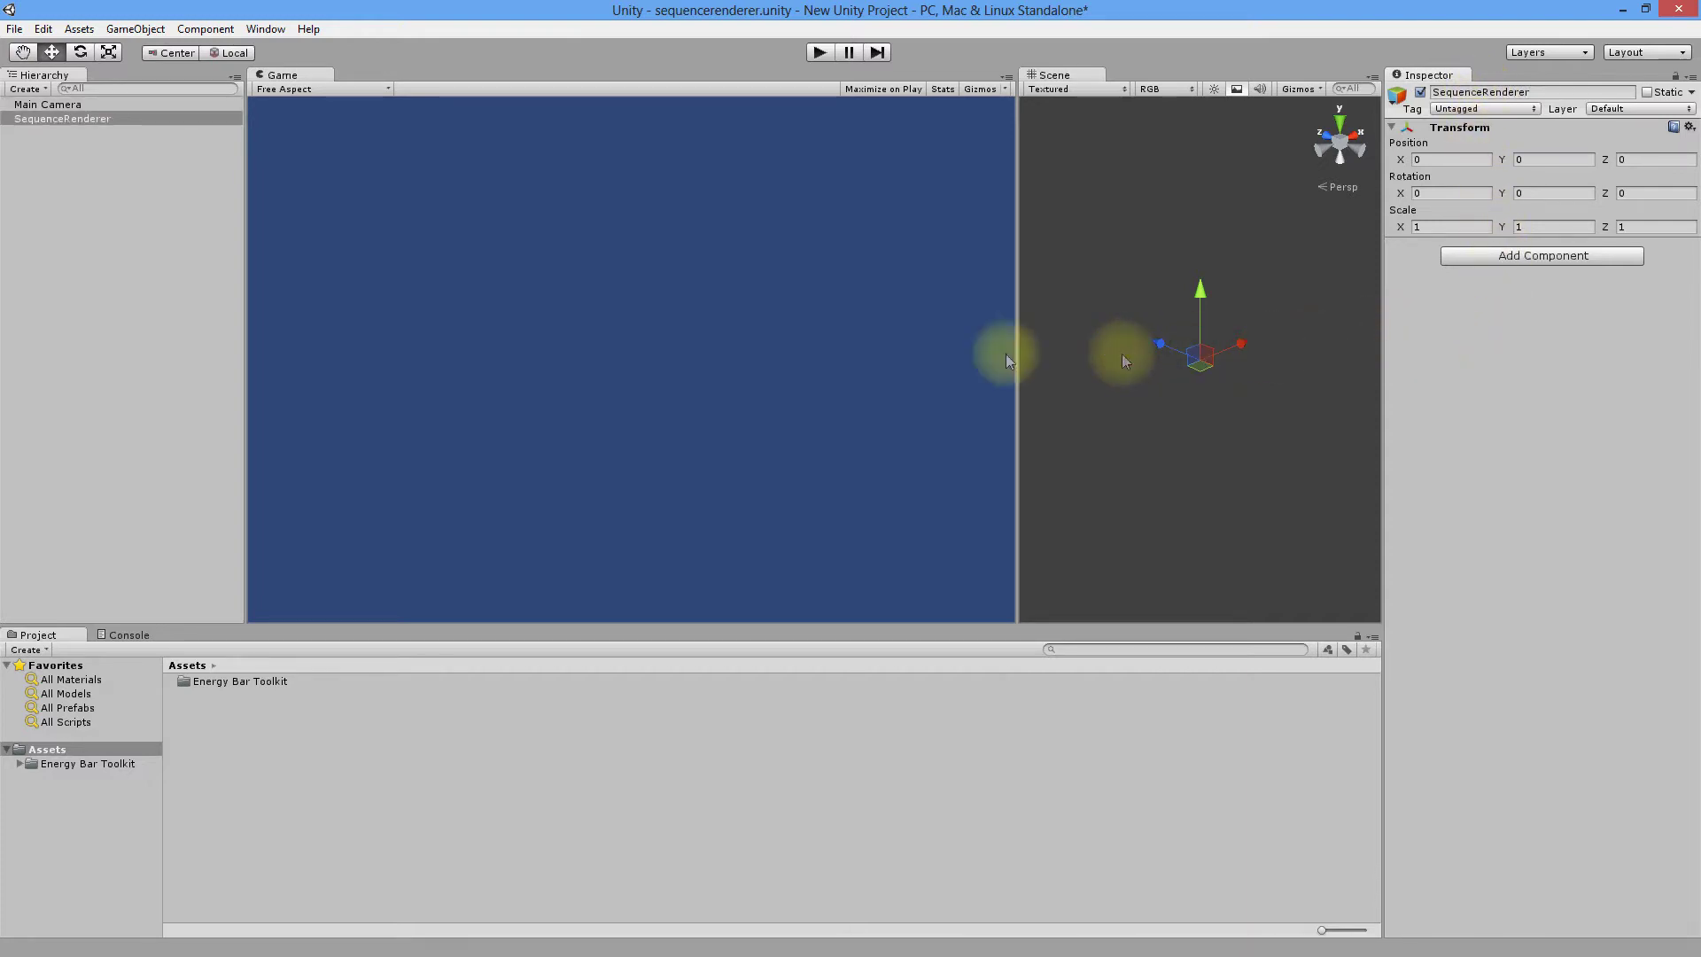
Attach the EnergyBarSequenceRenderer script from Energy Bar Toolkit/Scripts to SequenceRenderer
click(109, 763)
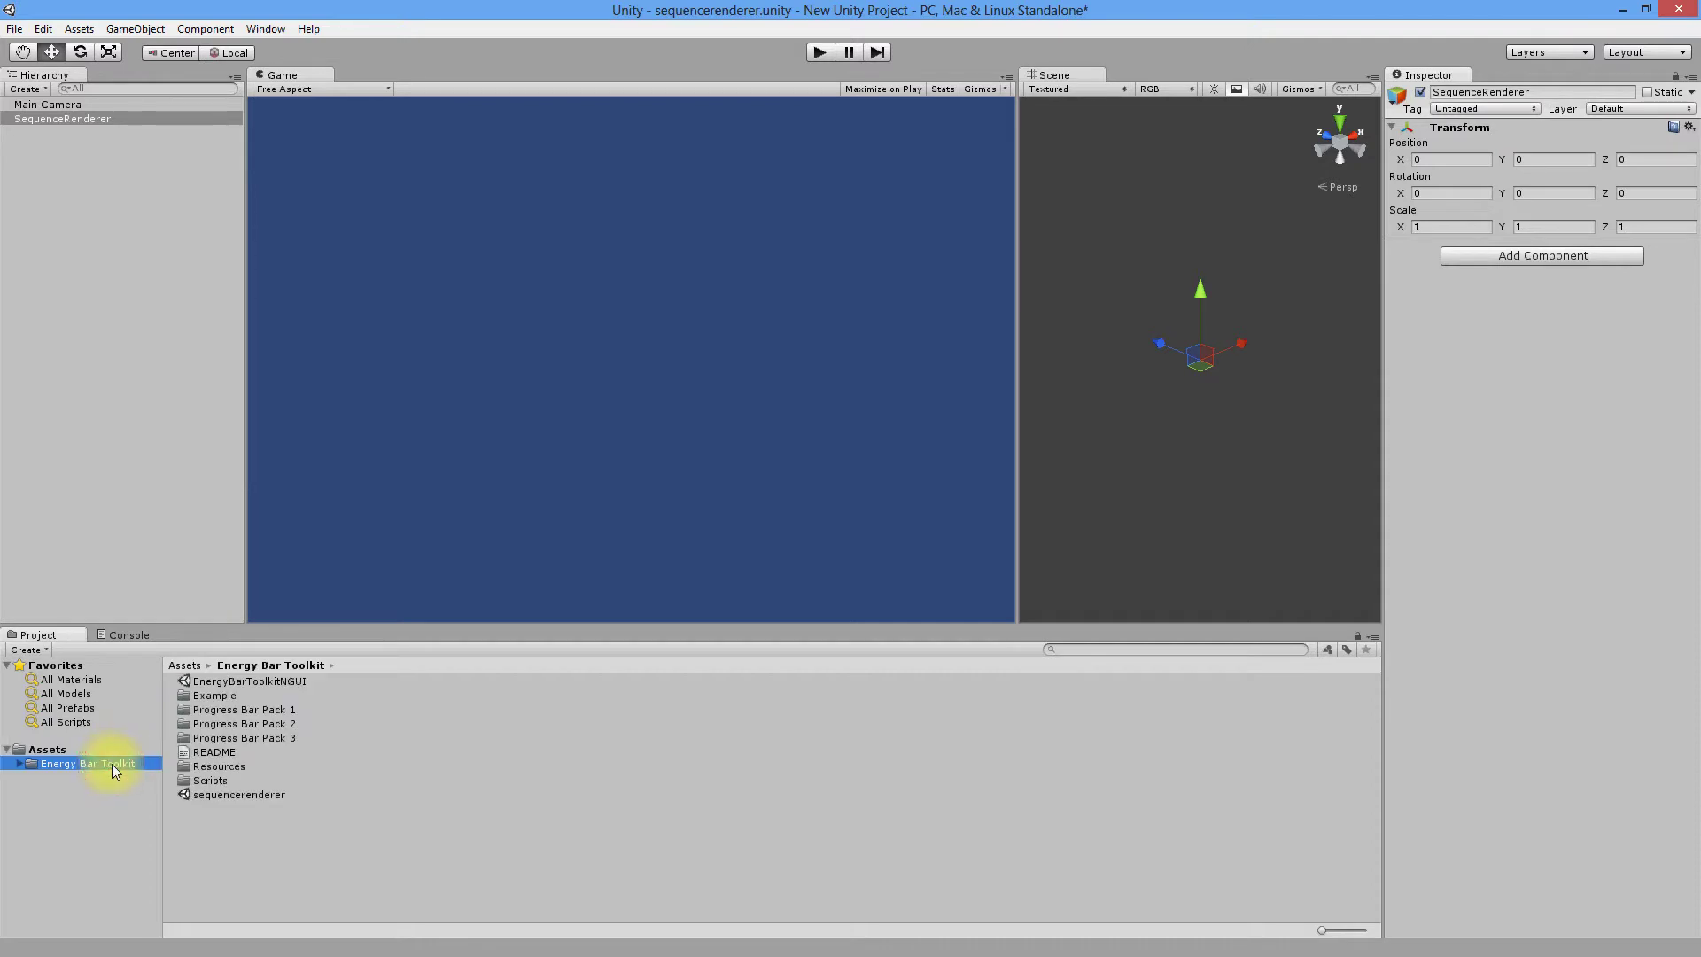
double_click(213, 780)
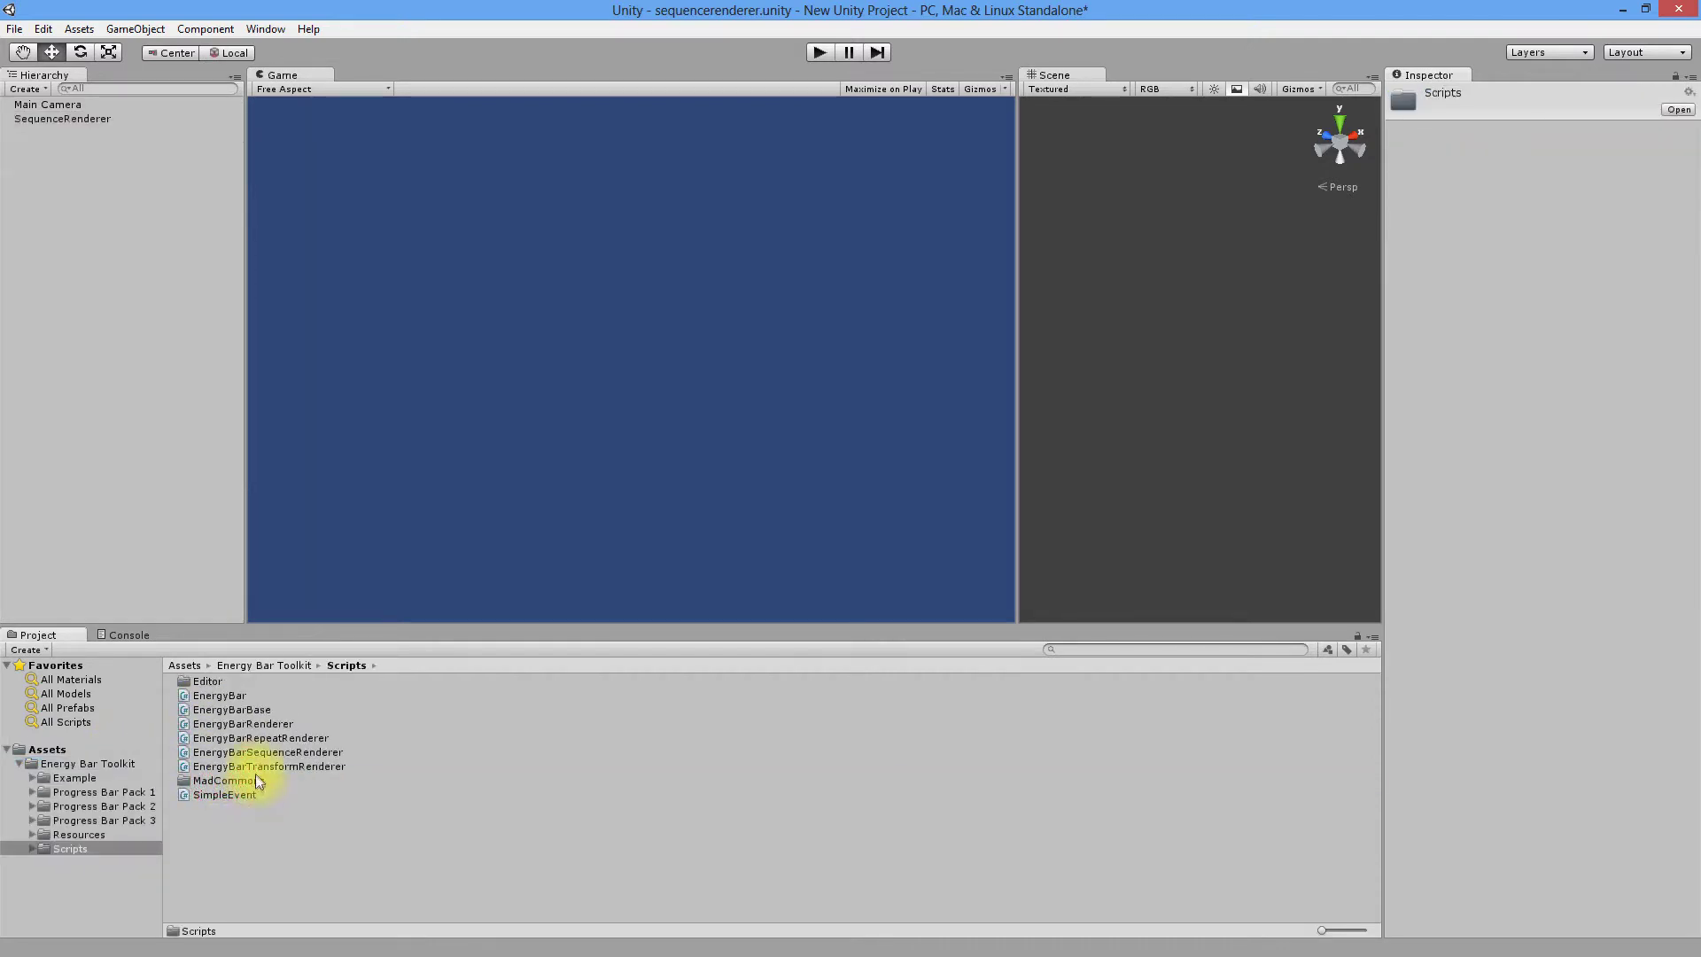
click(265, 752)
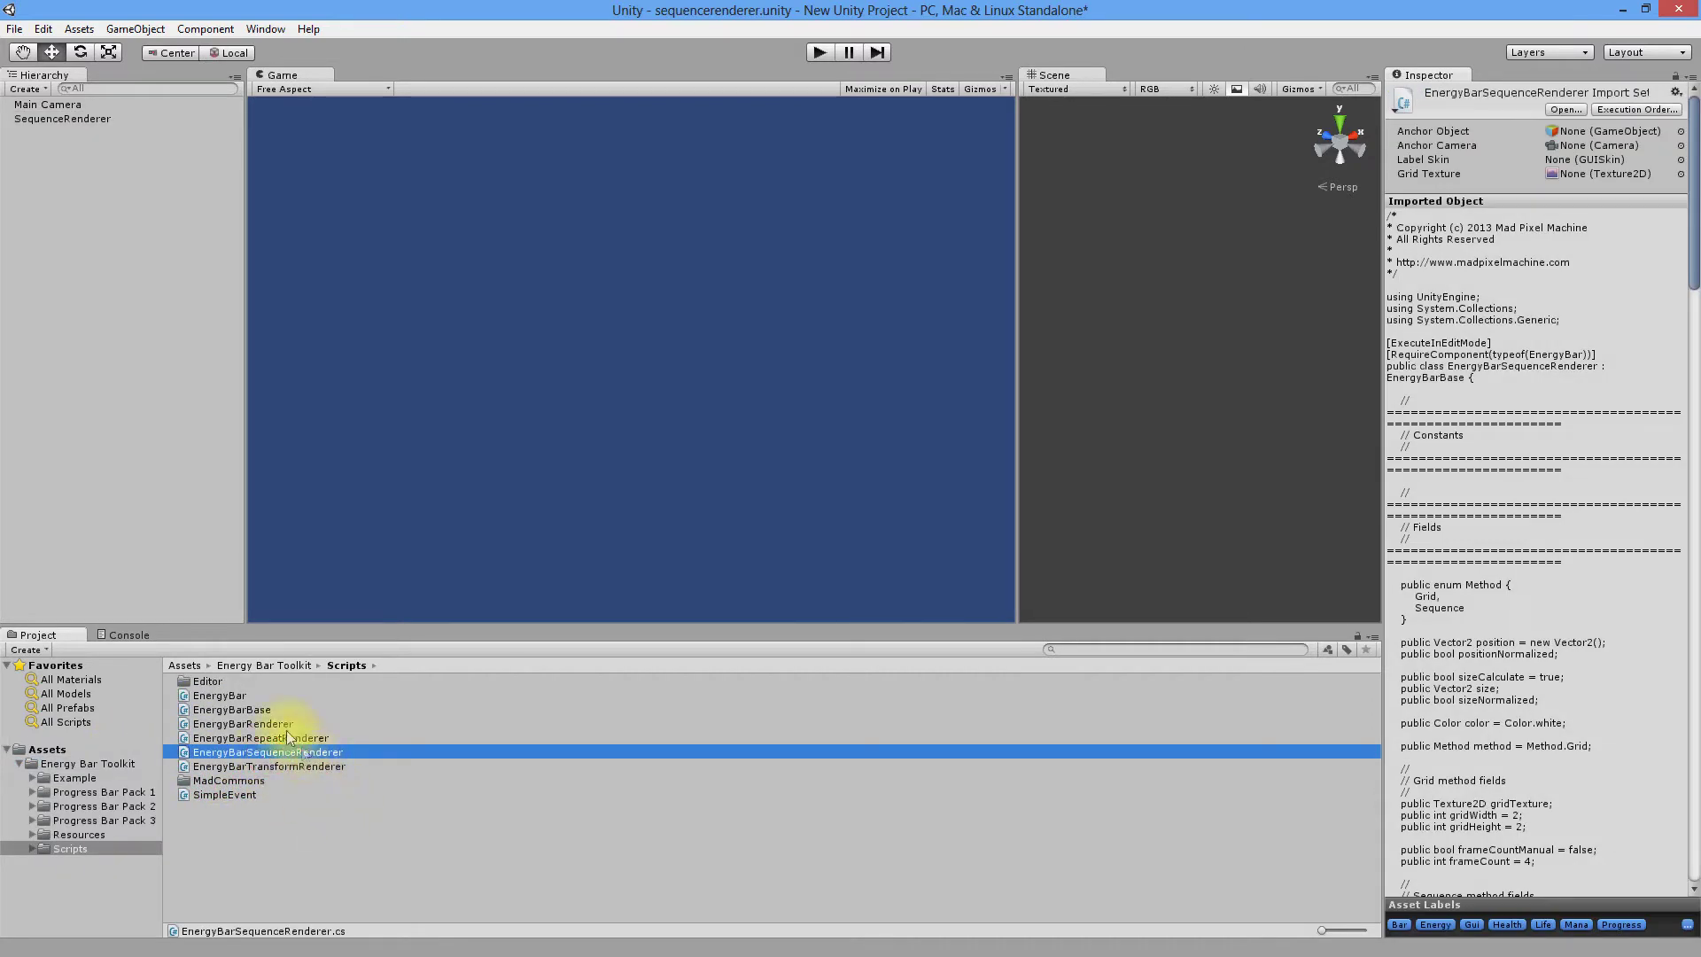
click(88, 121)
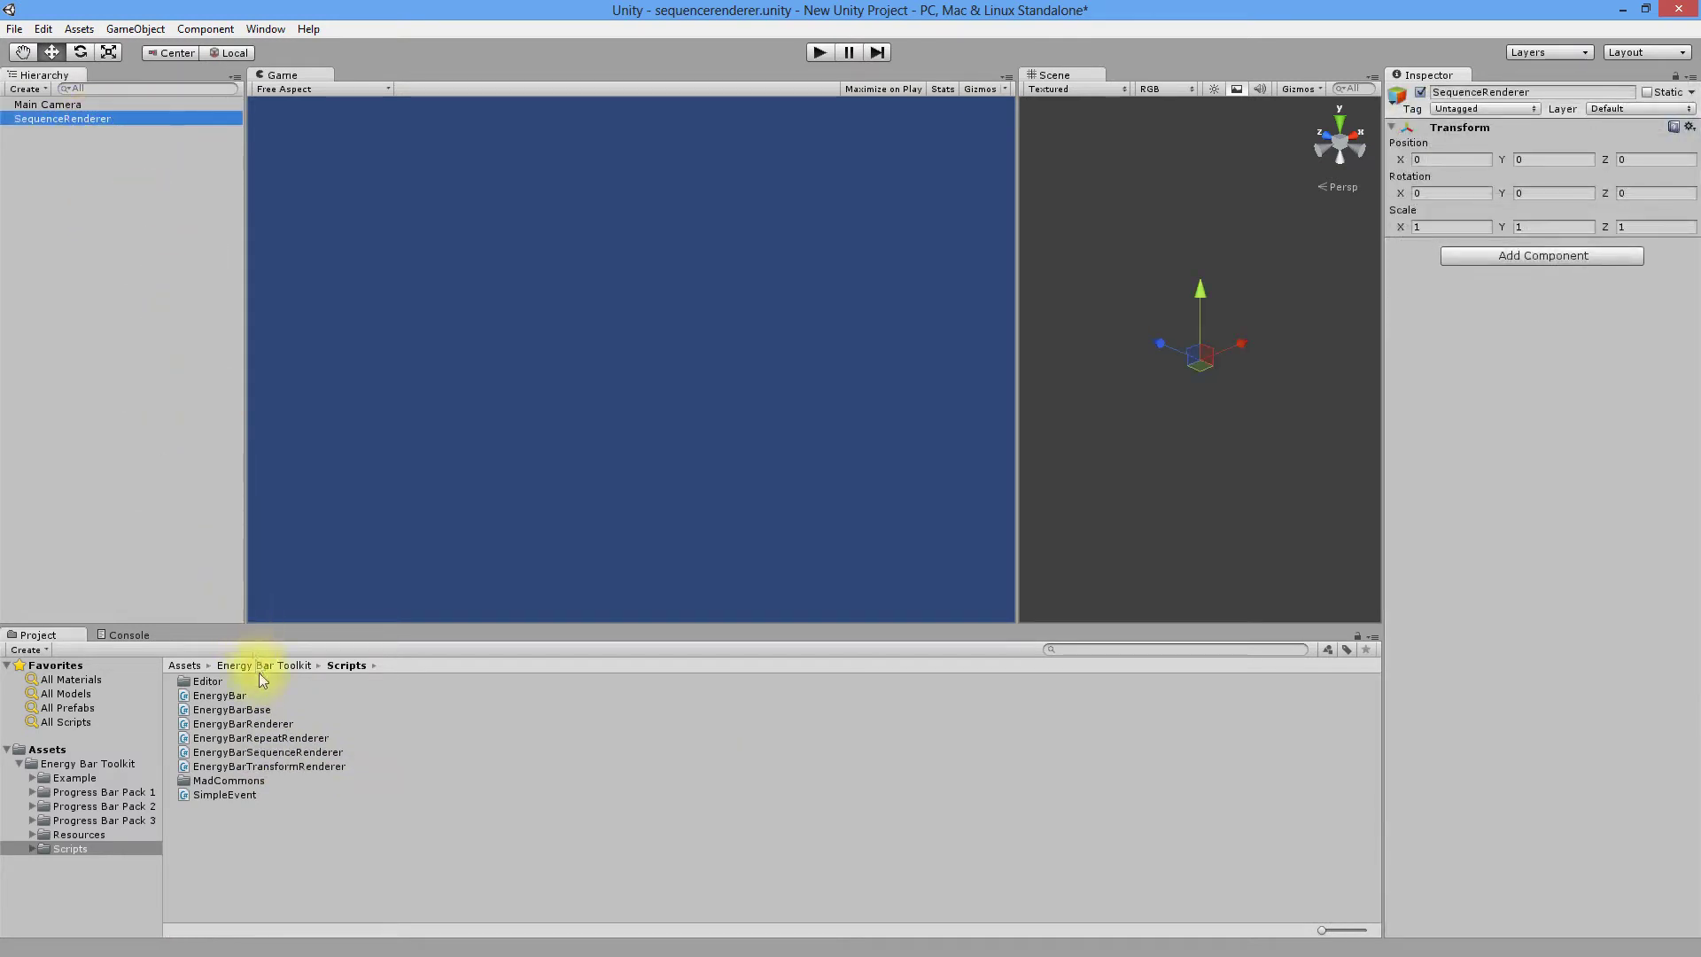
drag(270, 758, 1614, 369)
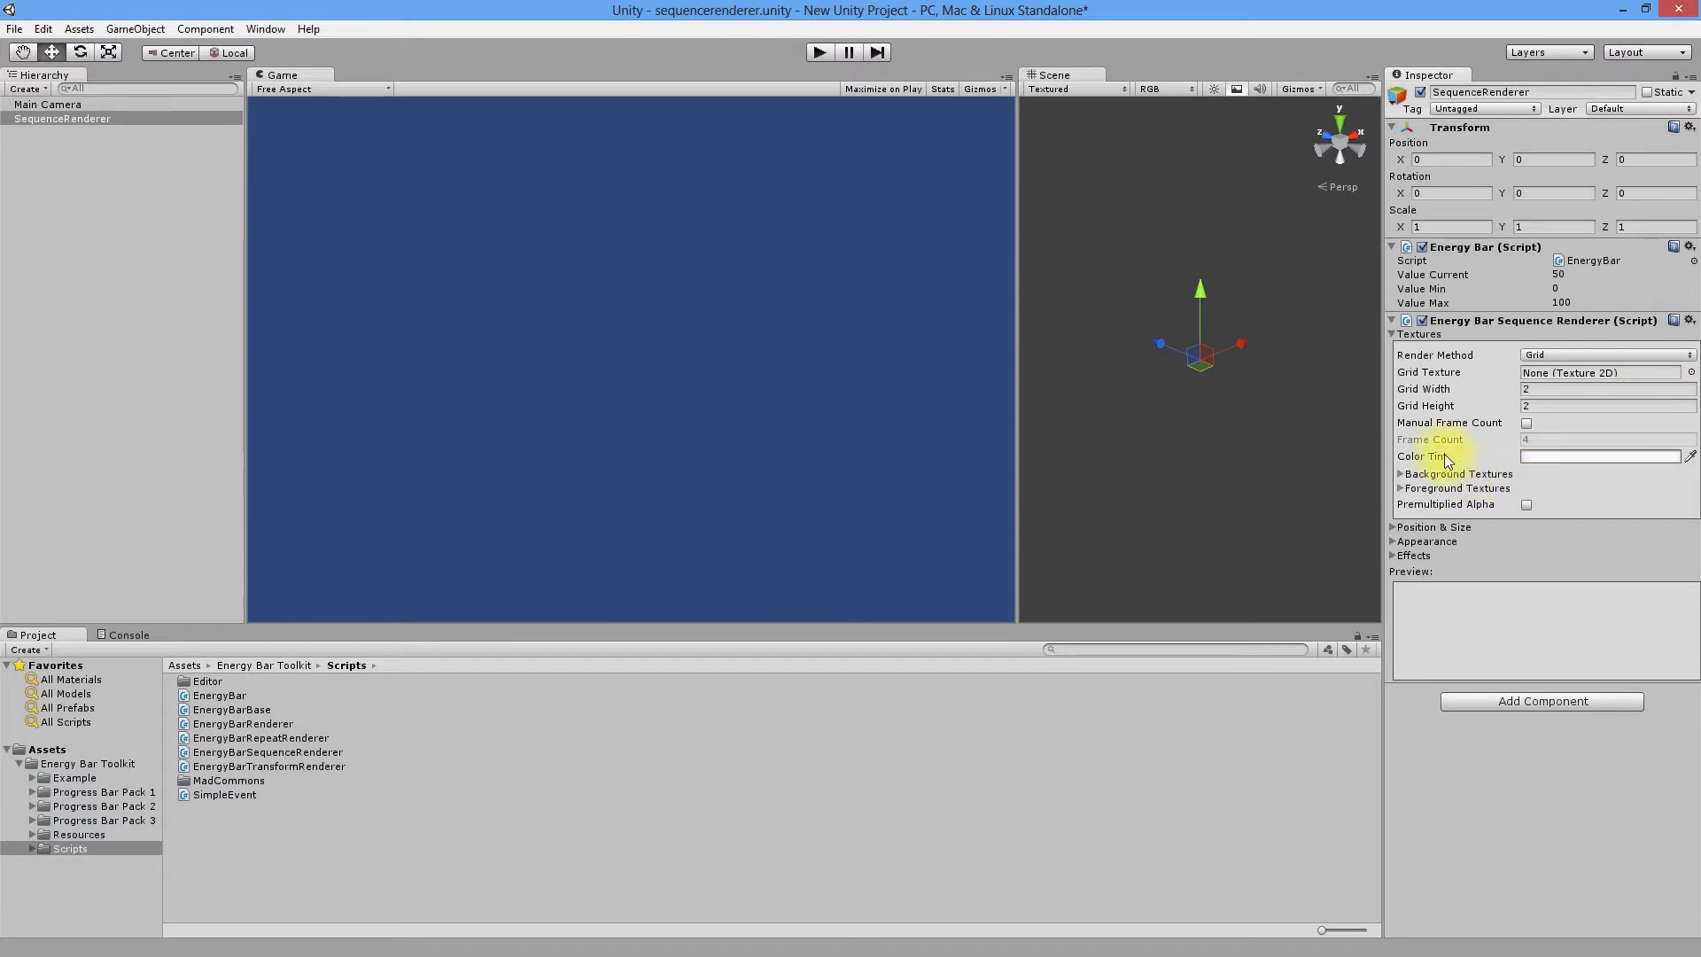
click(1392, 335)
click(1393, 348)
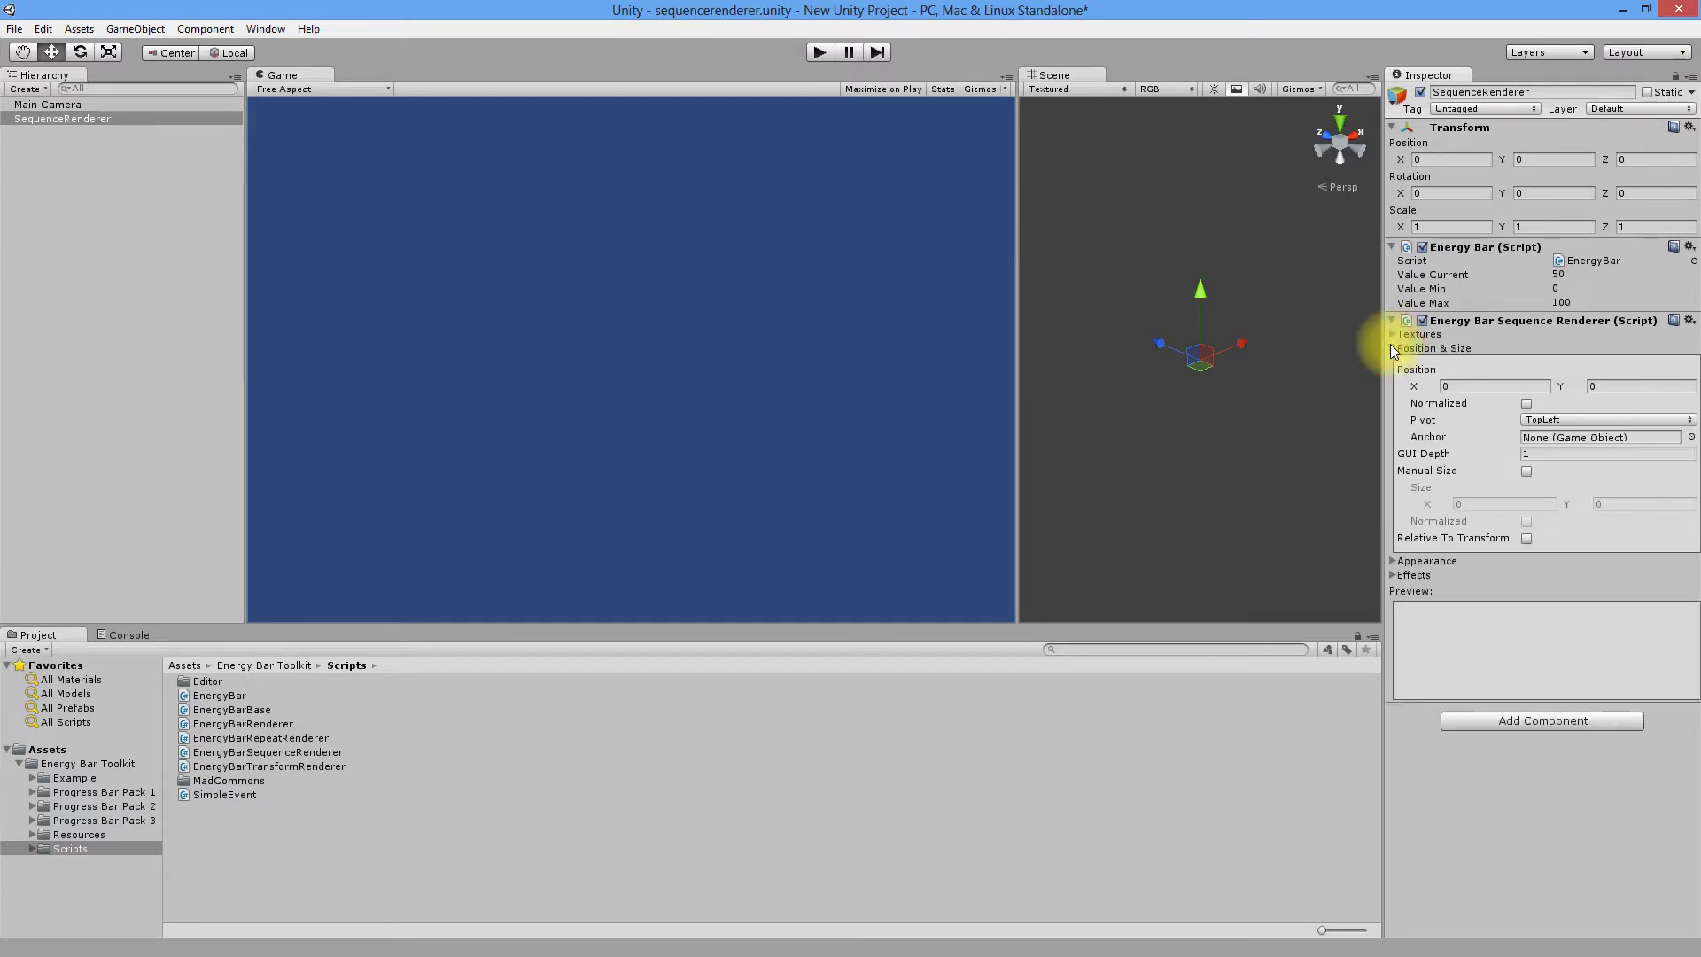
click(1393, 348)
click(1393, 363)
click(1392, 363)
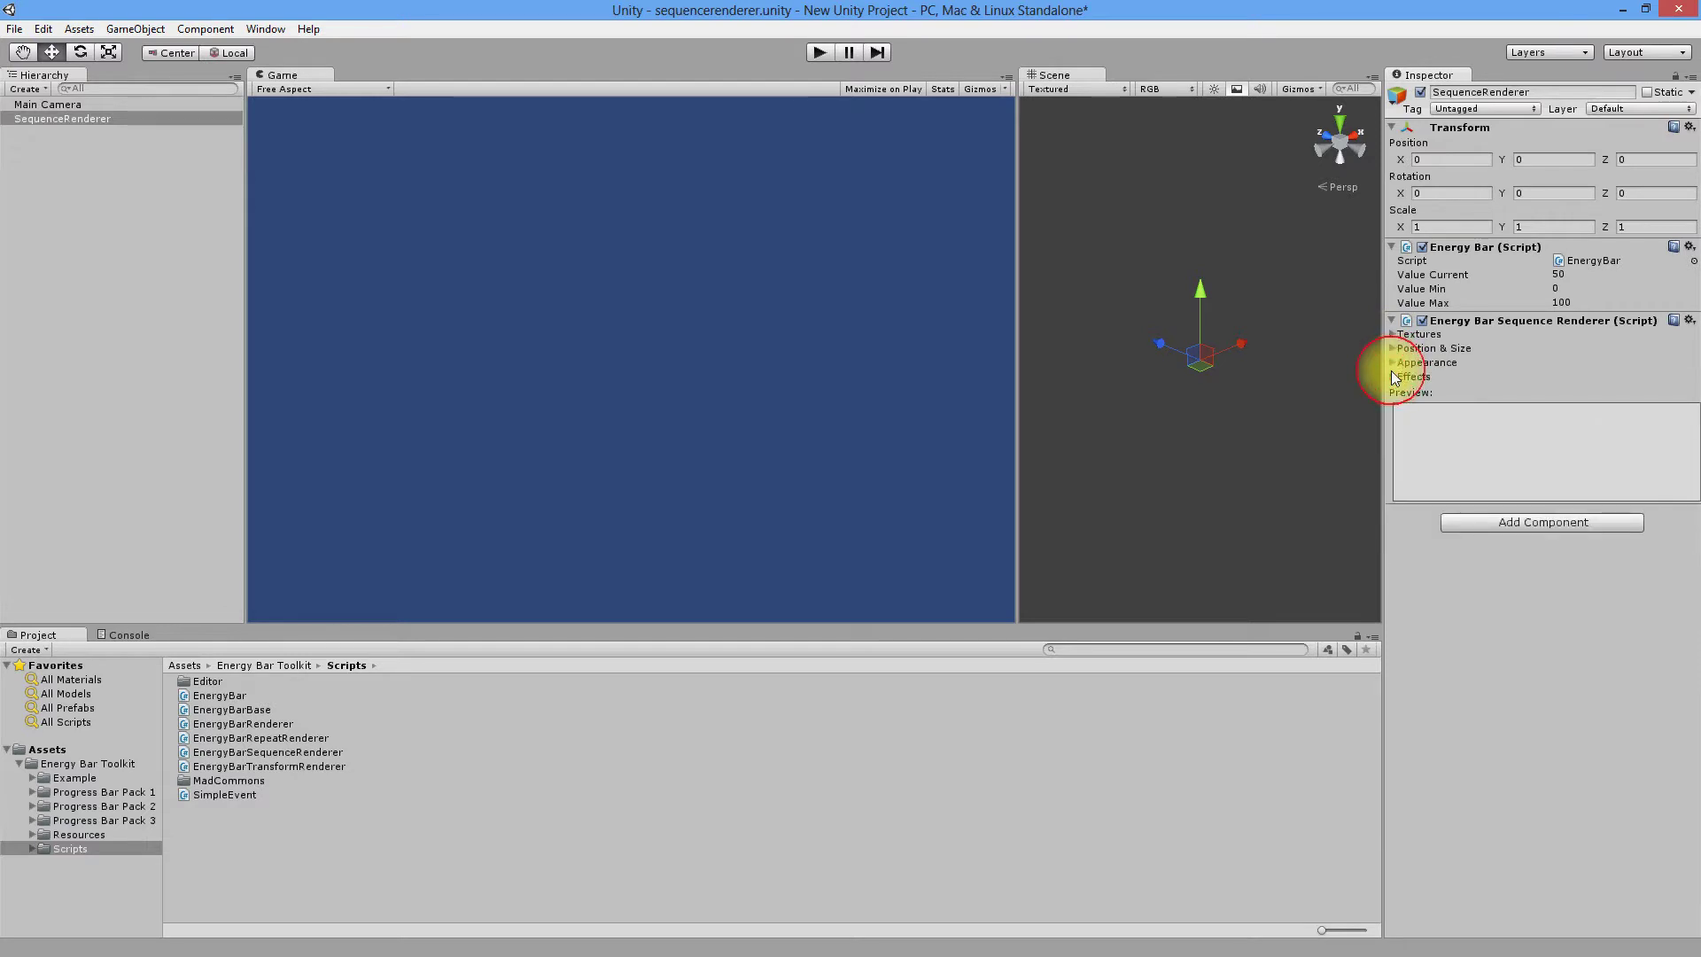
click(1394, 377)
click(1392, 378)
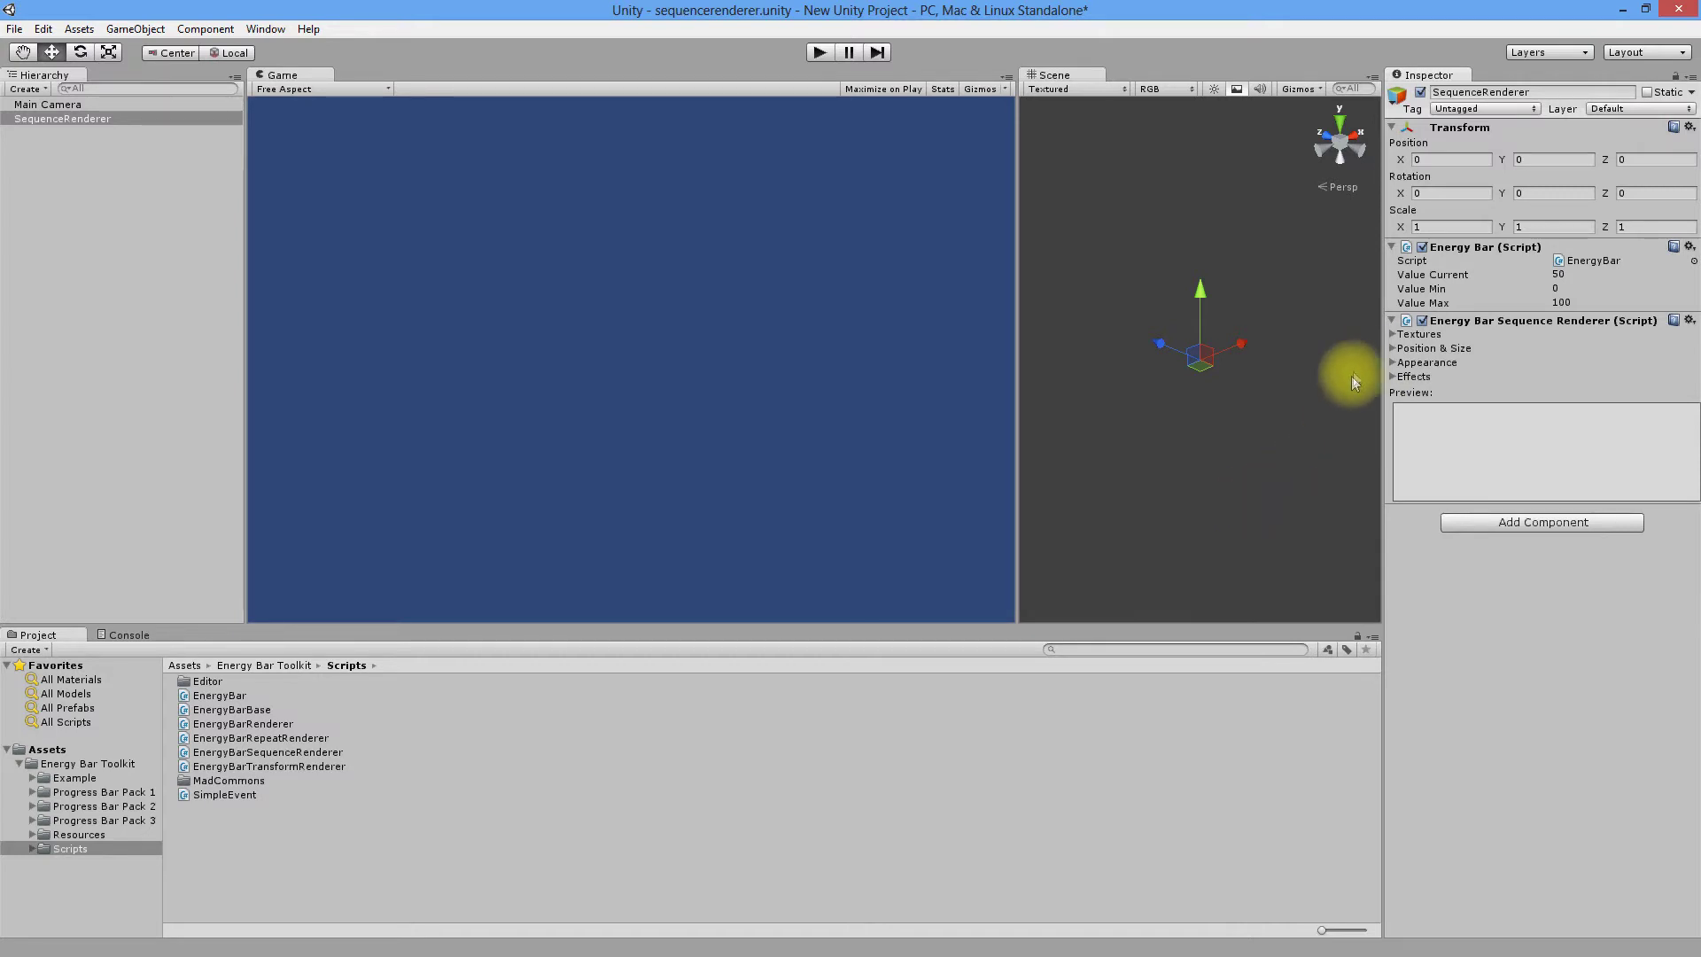
click(1392, 334)
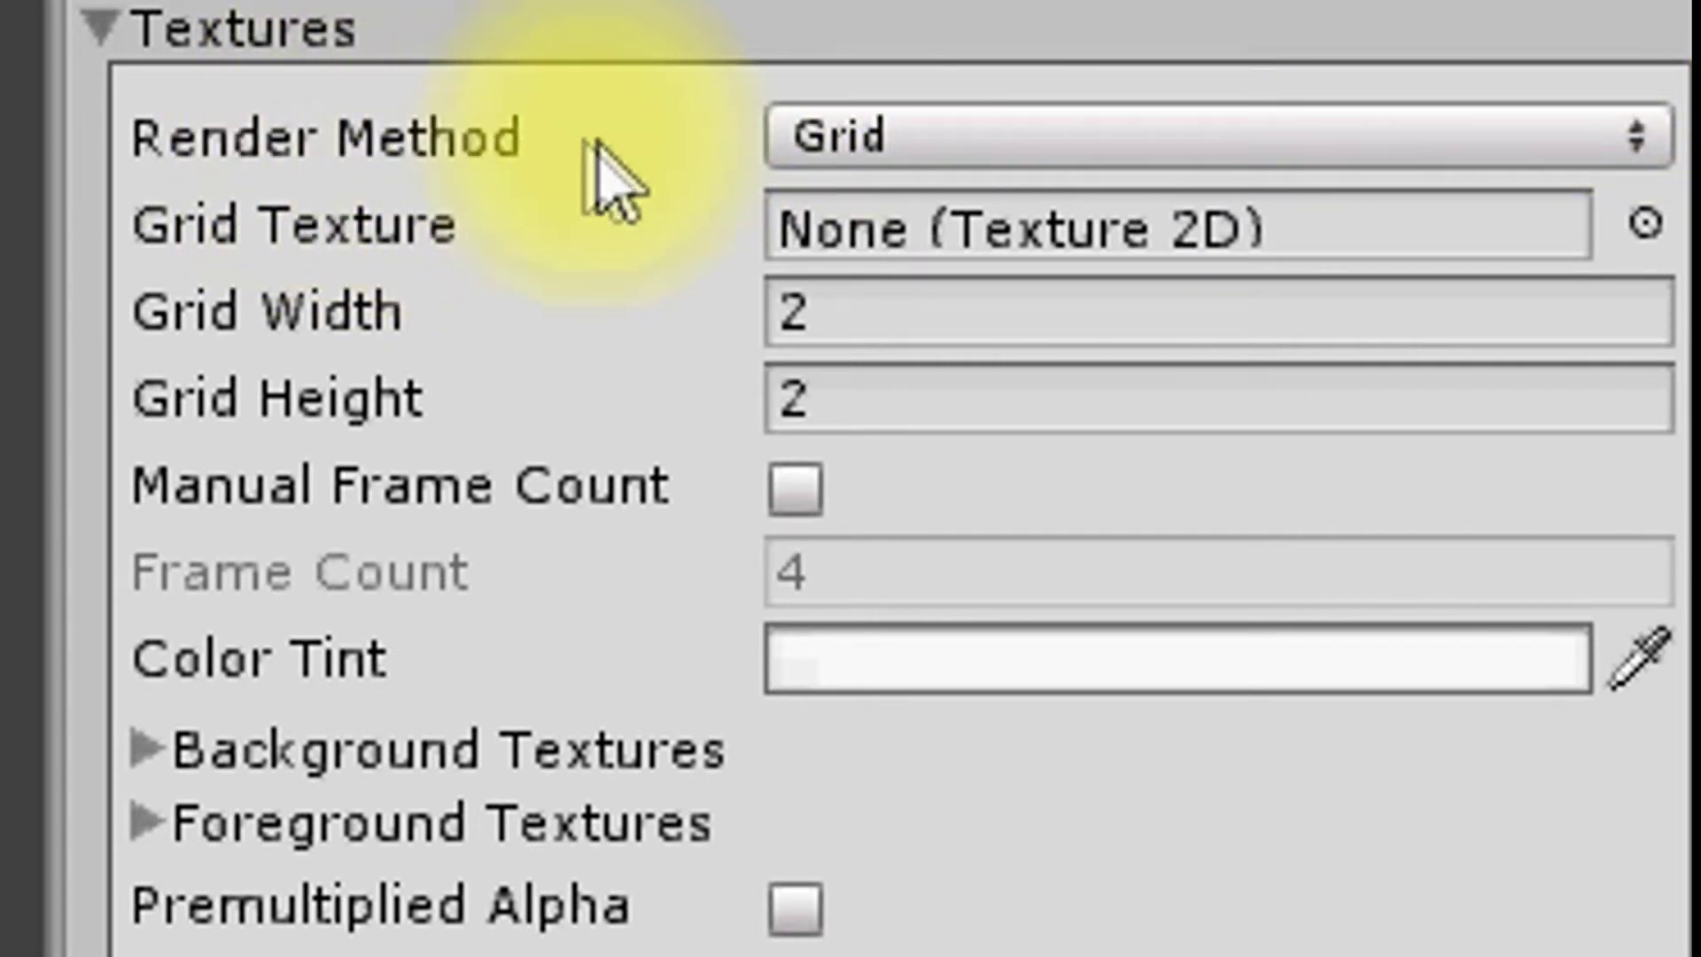
click(1037, 131)
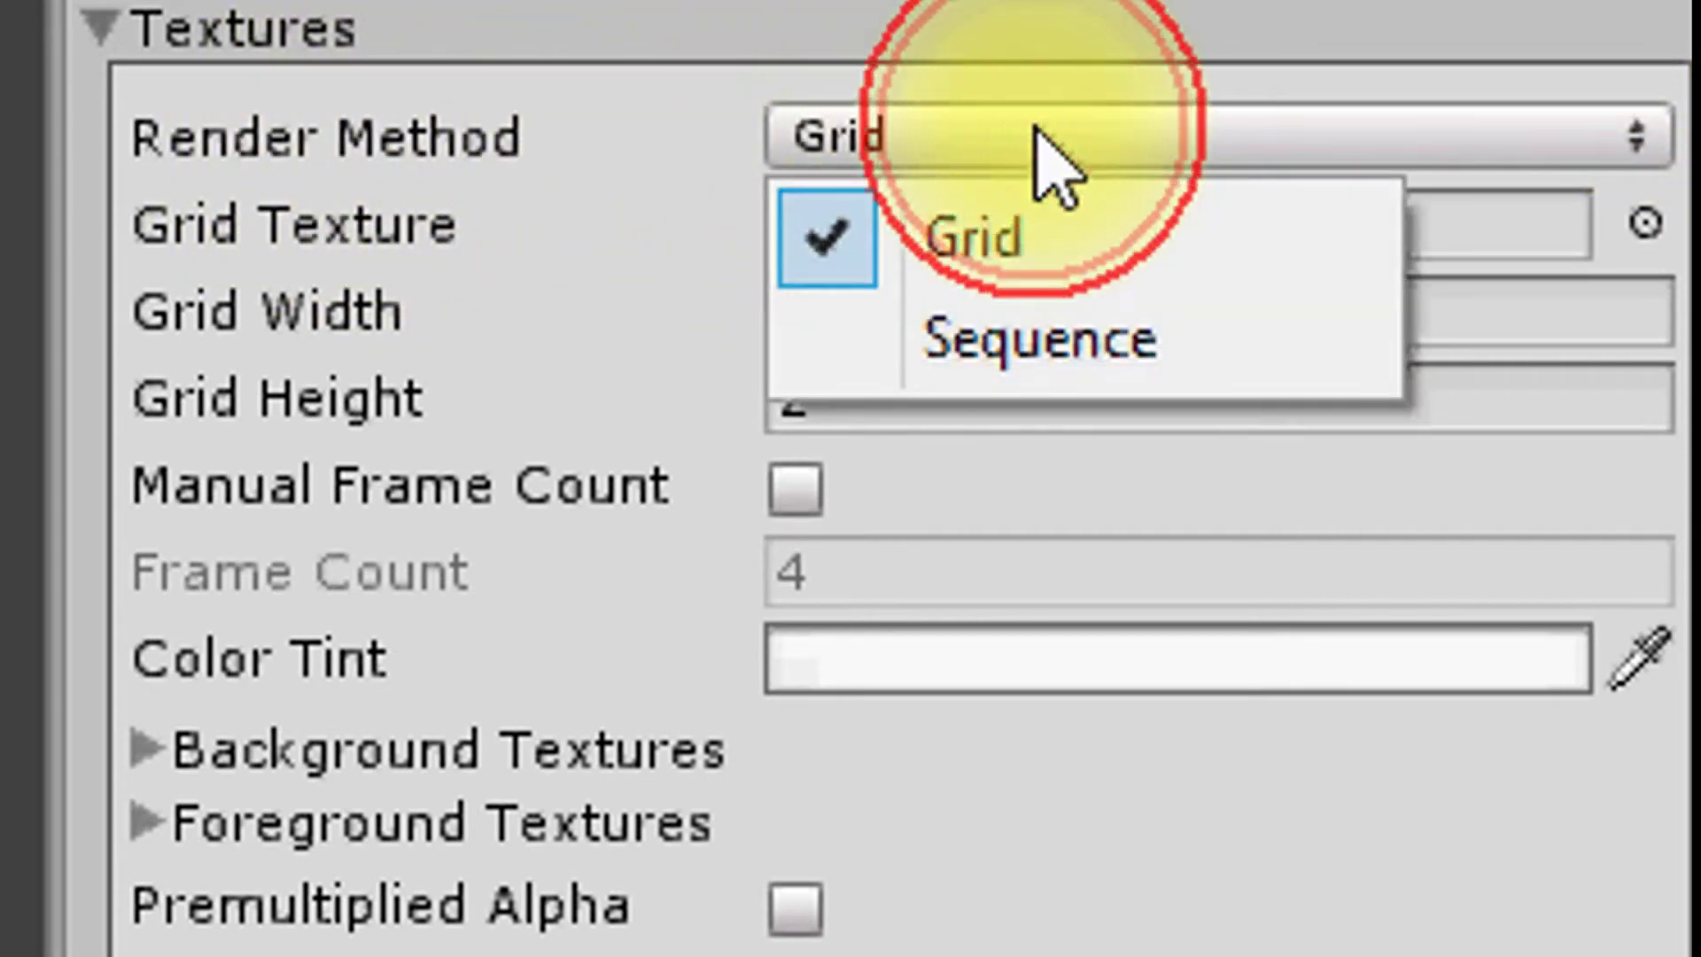
click(1088, 266)
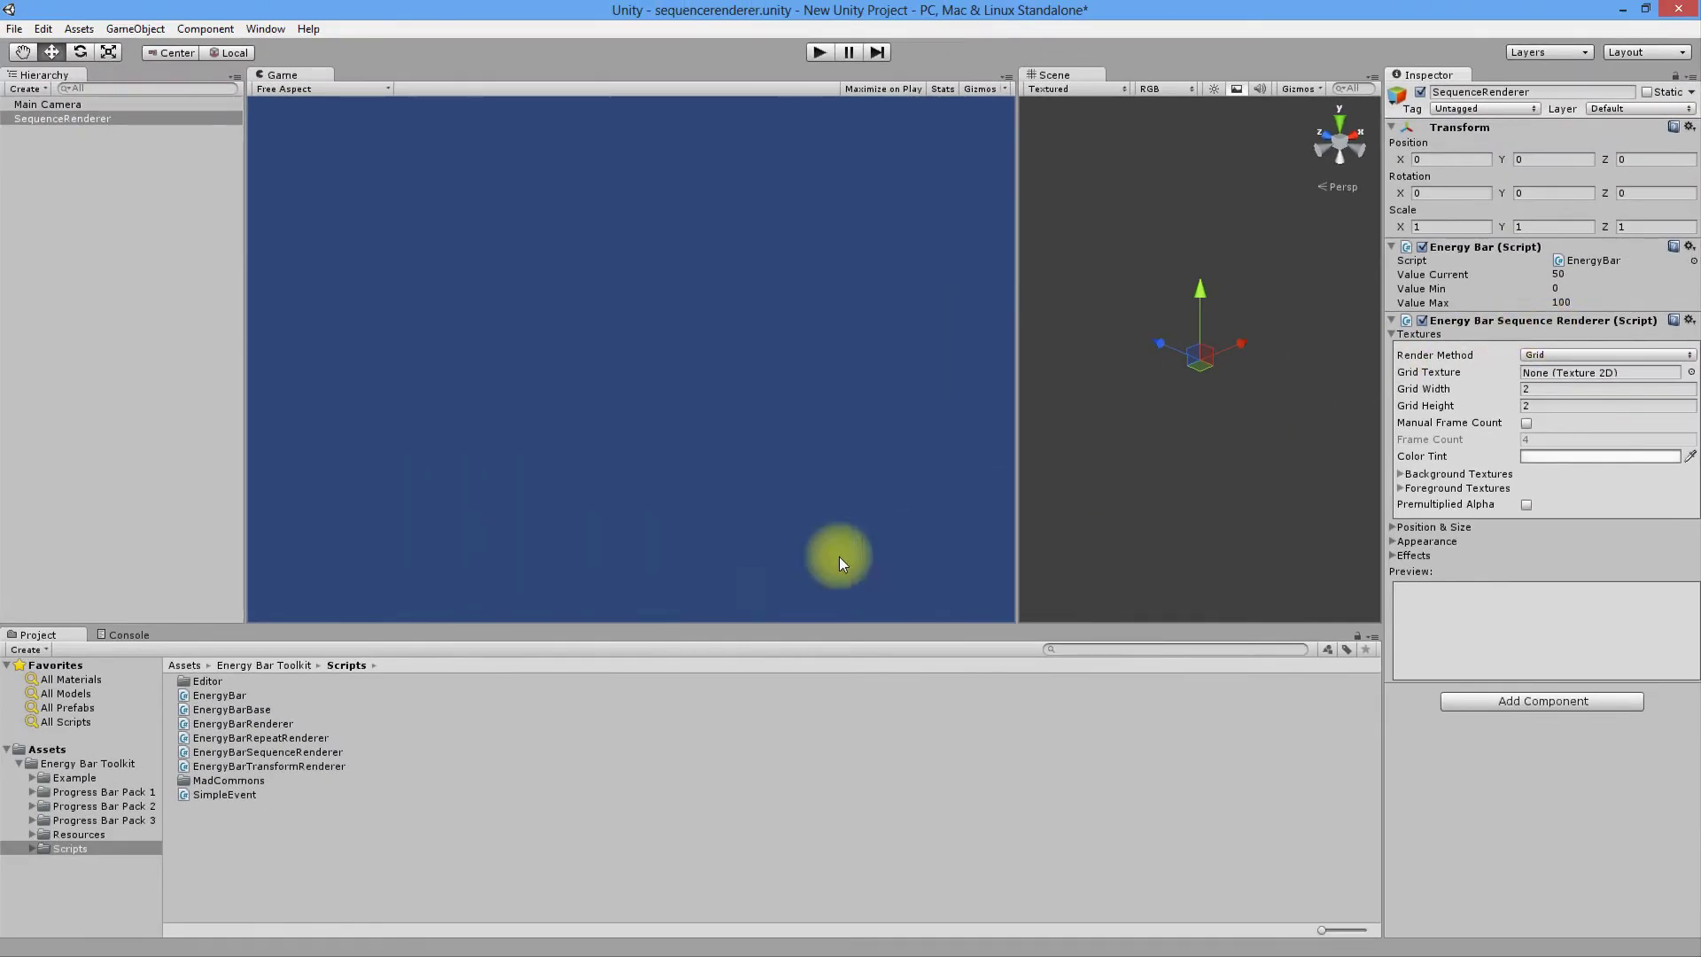
Browse to Energy Bar Toolkit/Example/Example Textures/SequenceBar/Grid in the Project panel
click(108, 762)
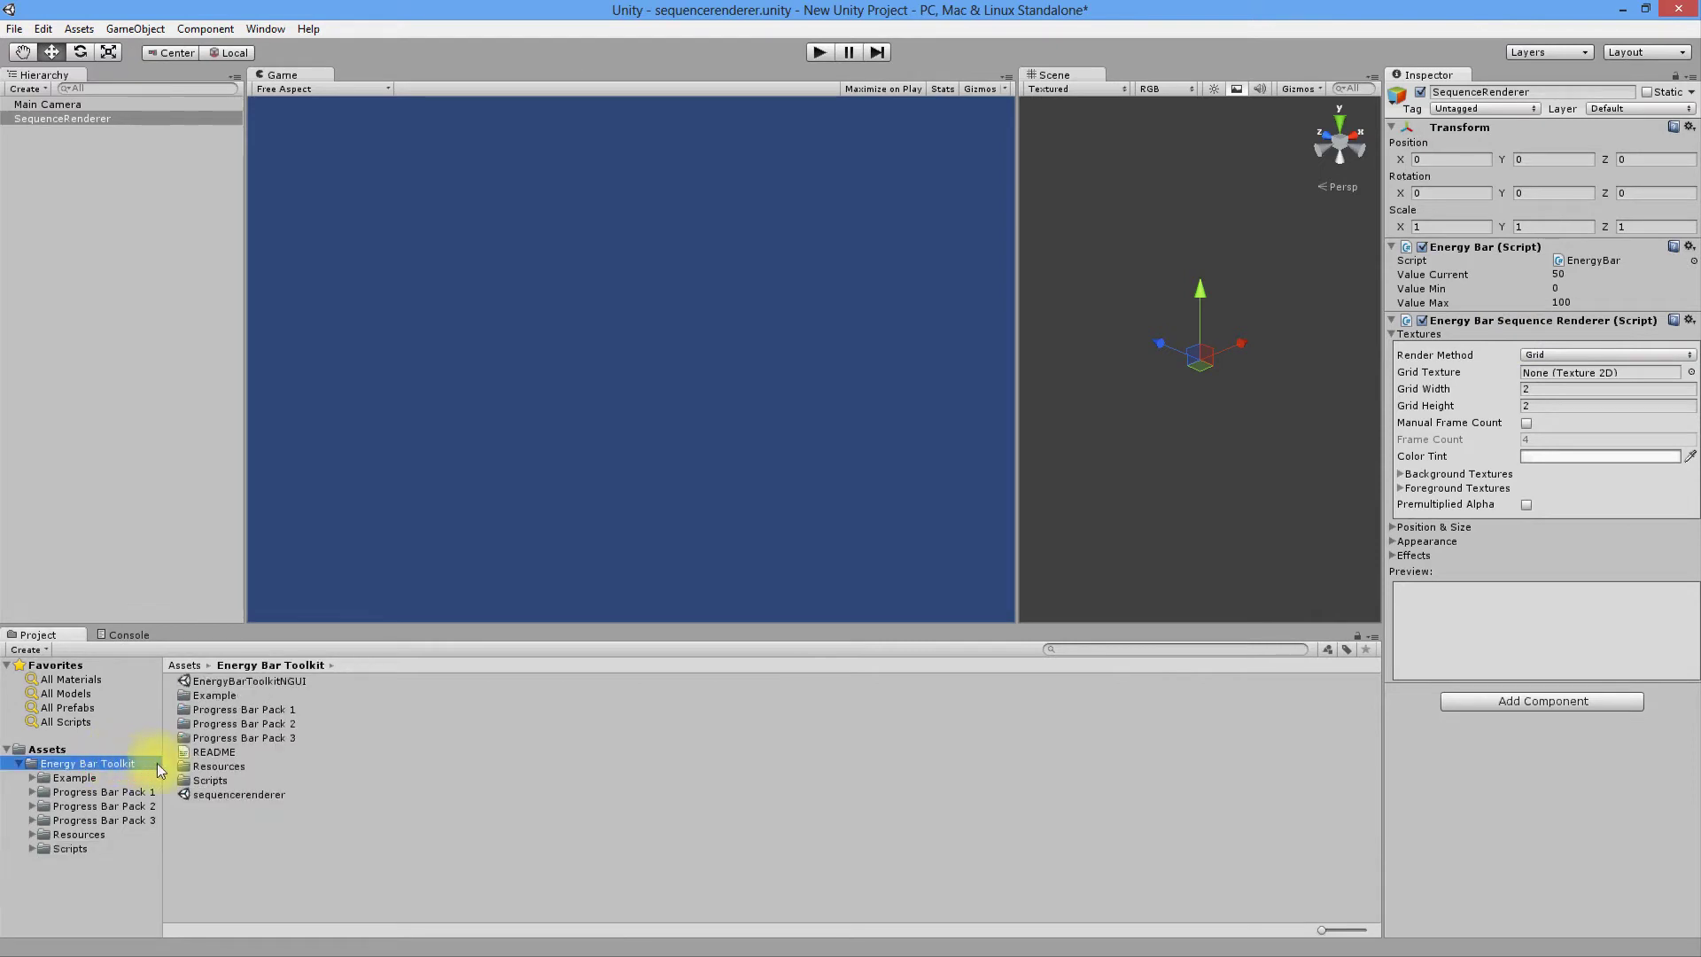
double_click(221, 696)
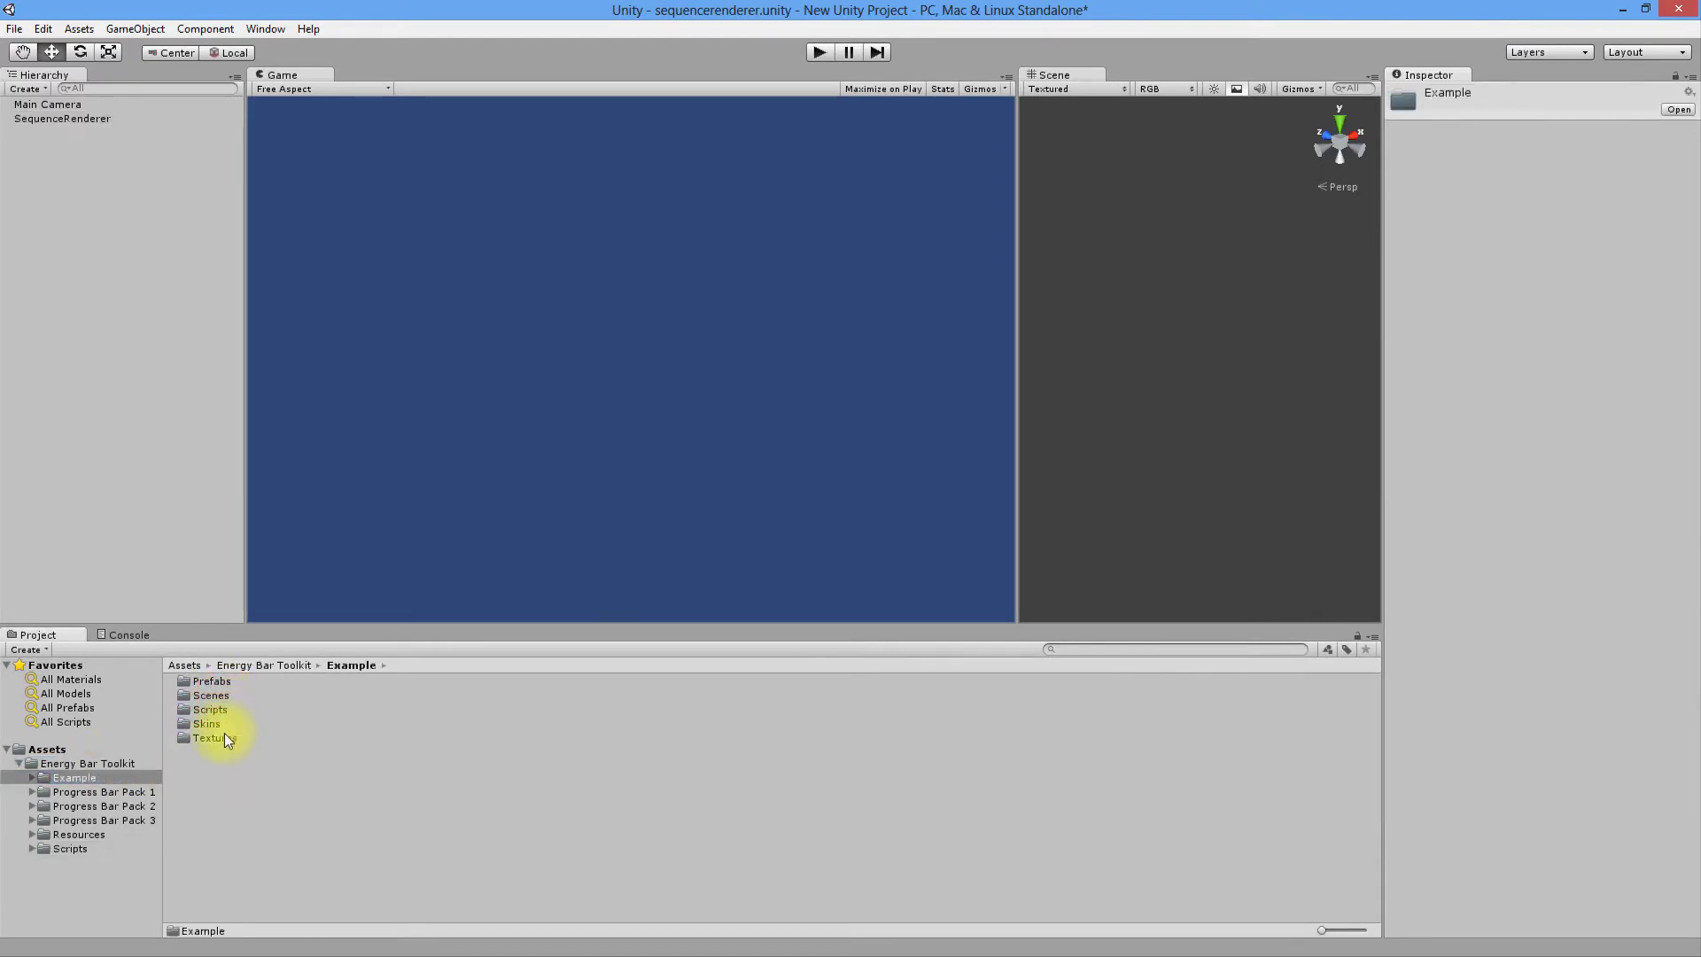
double_click(216, 737)
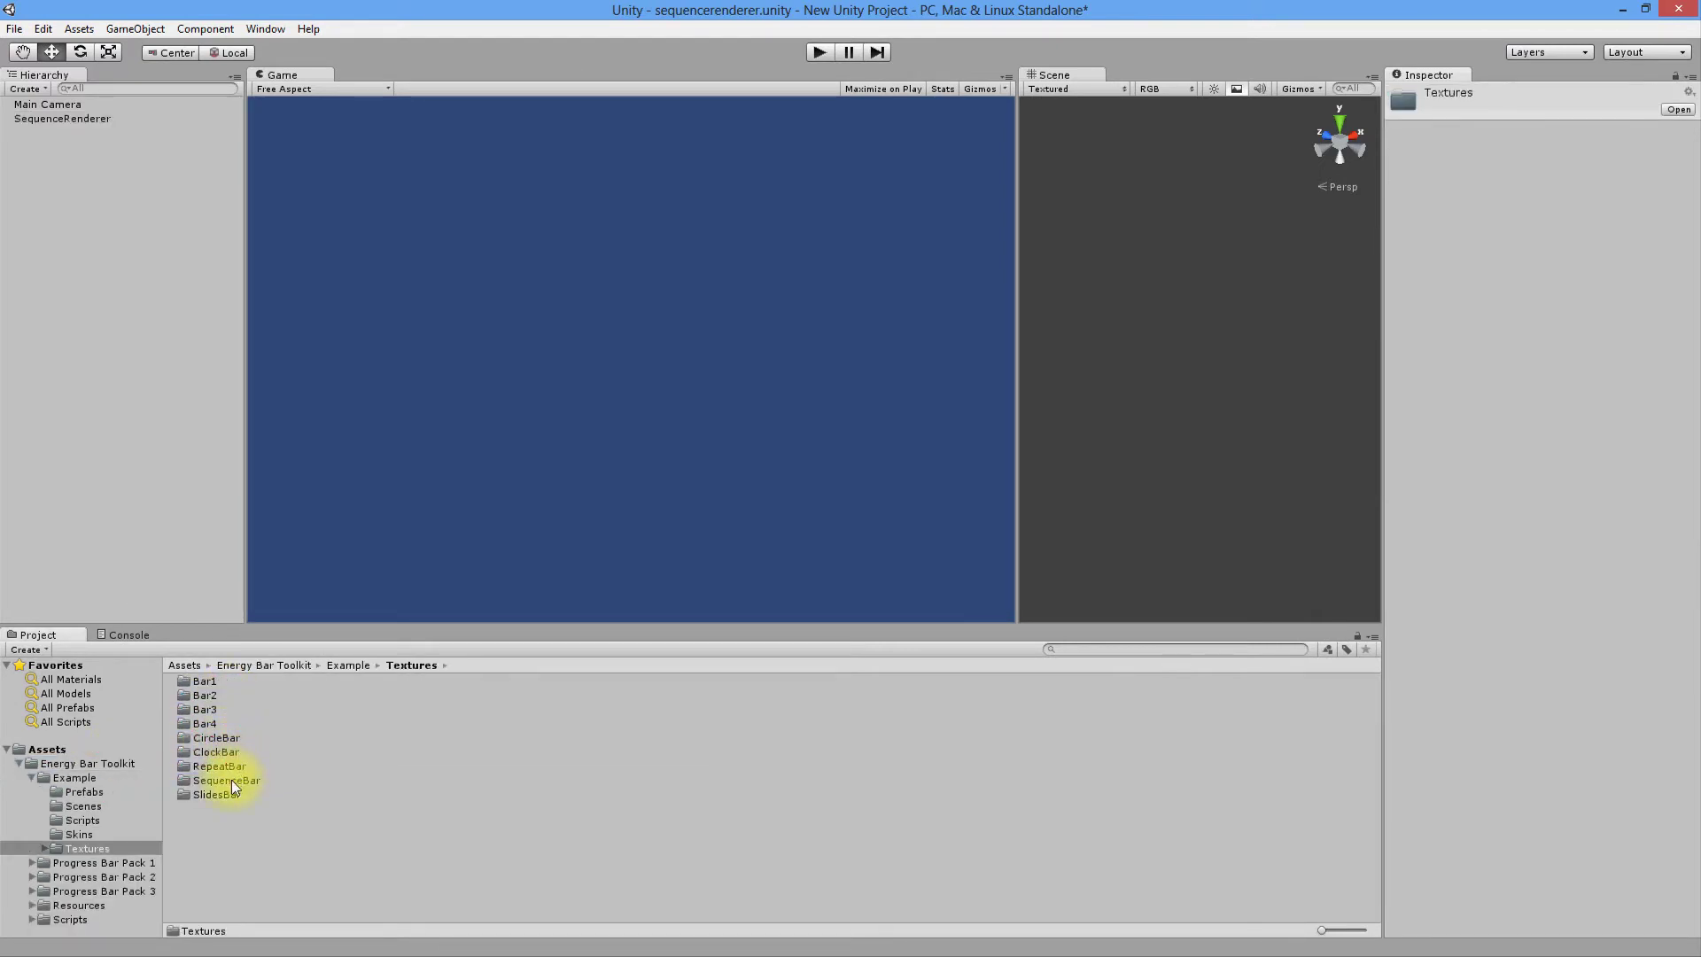
double_click(231, 779)
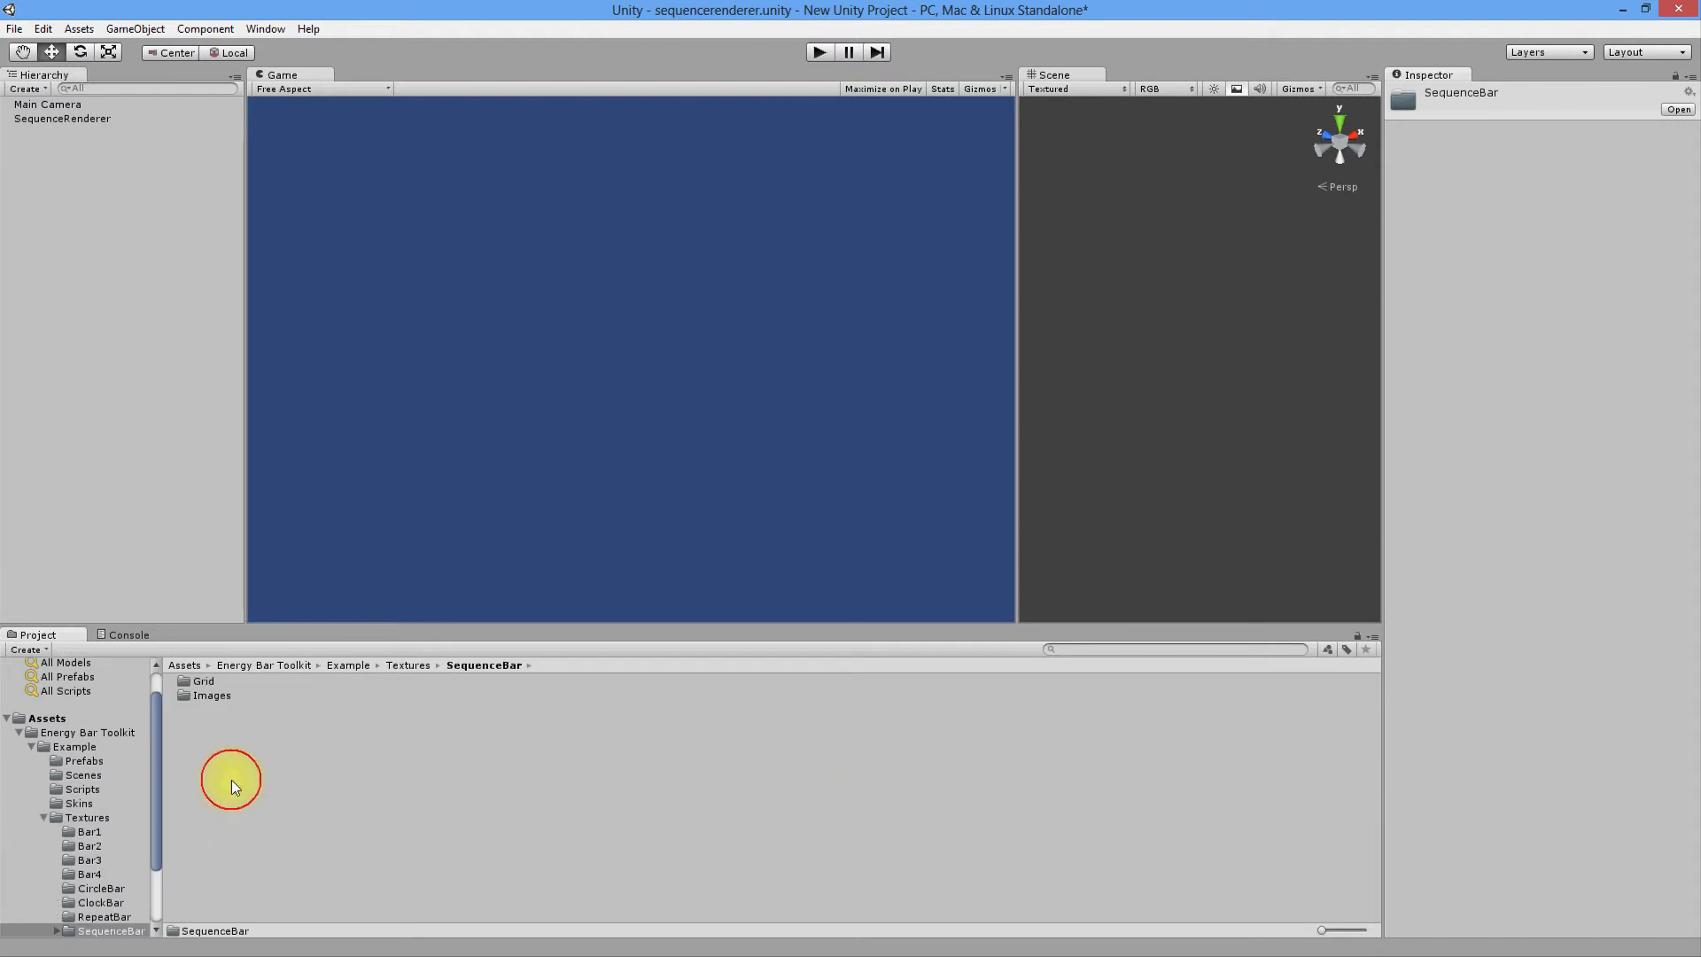
double_click(202, 680)
Preview sequenceBarTexture full size, then close it and select SequenceRenderer
double_click(232, 682)
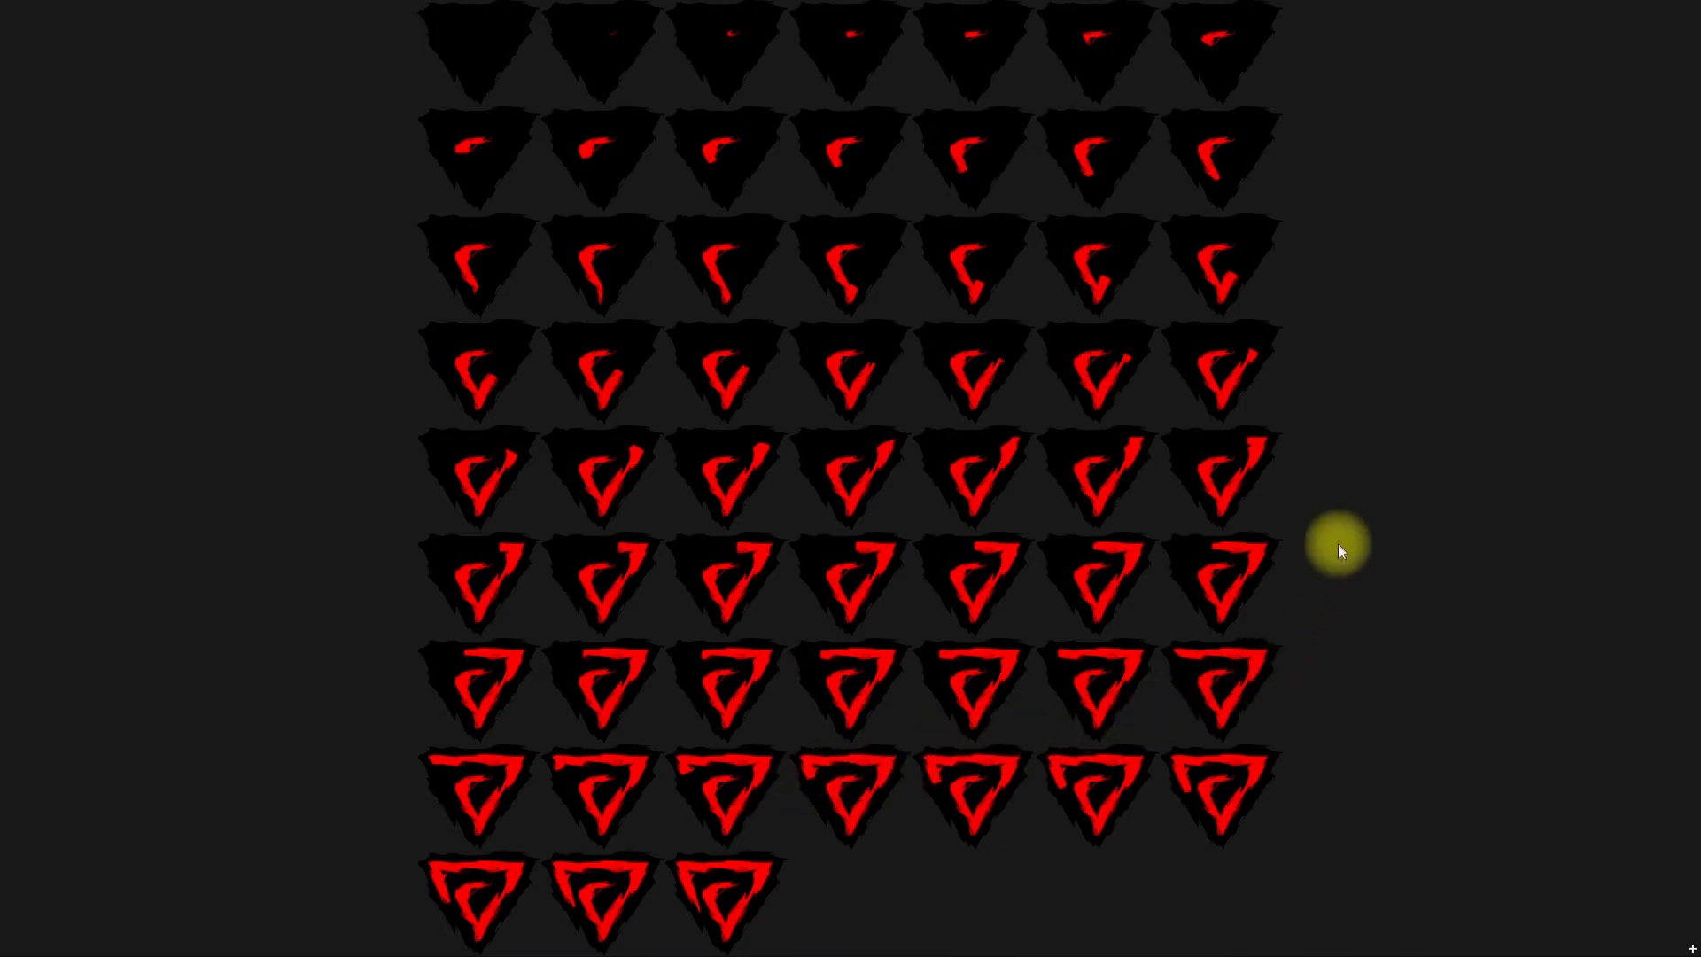
key(Escape)
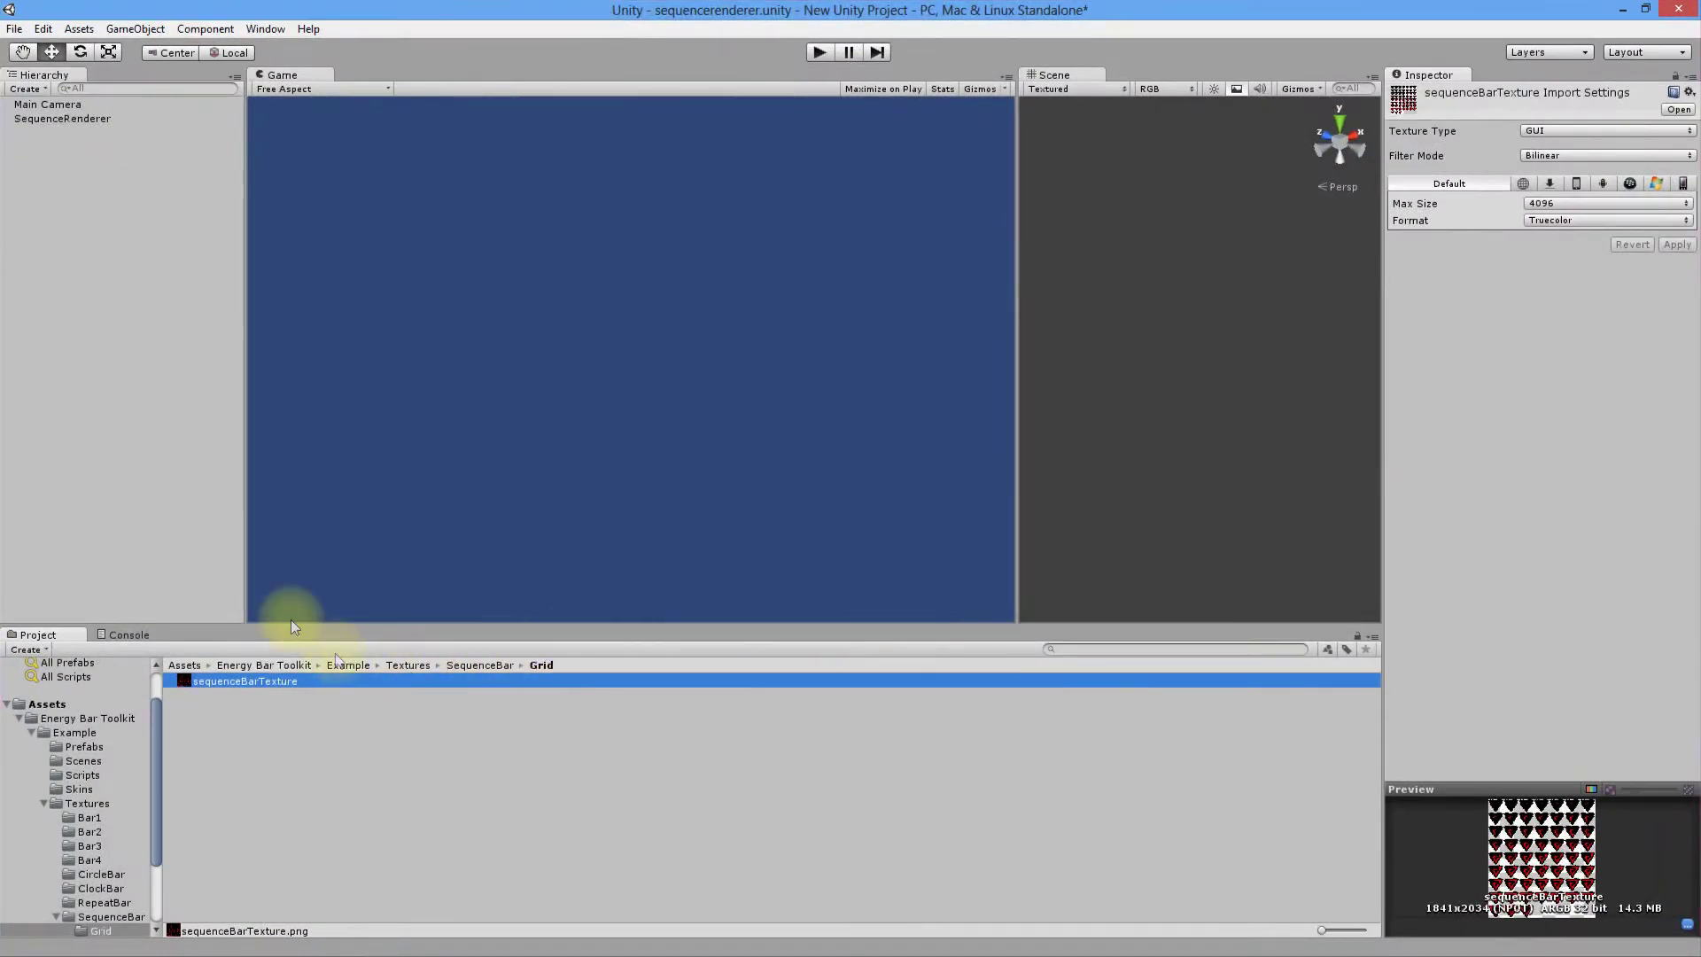
click(75, 119)
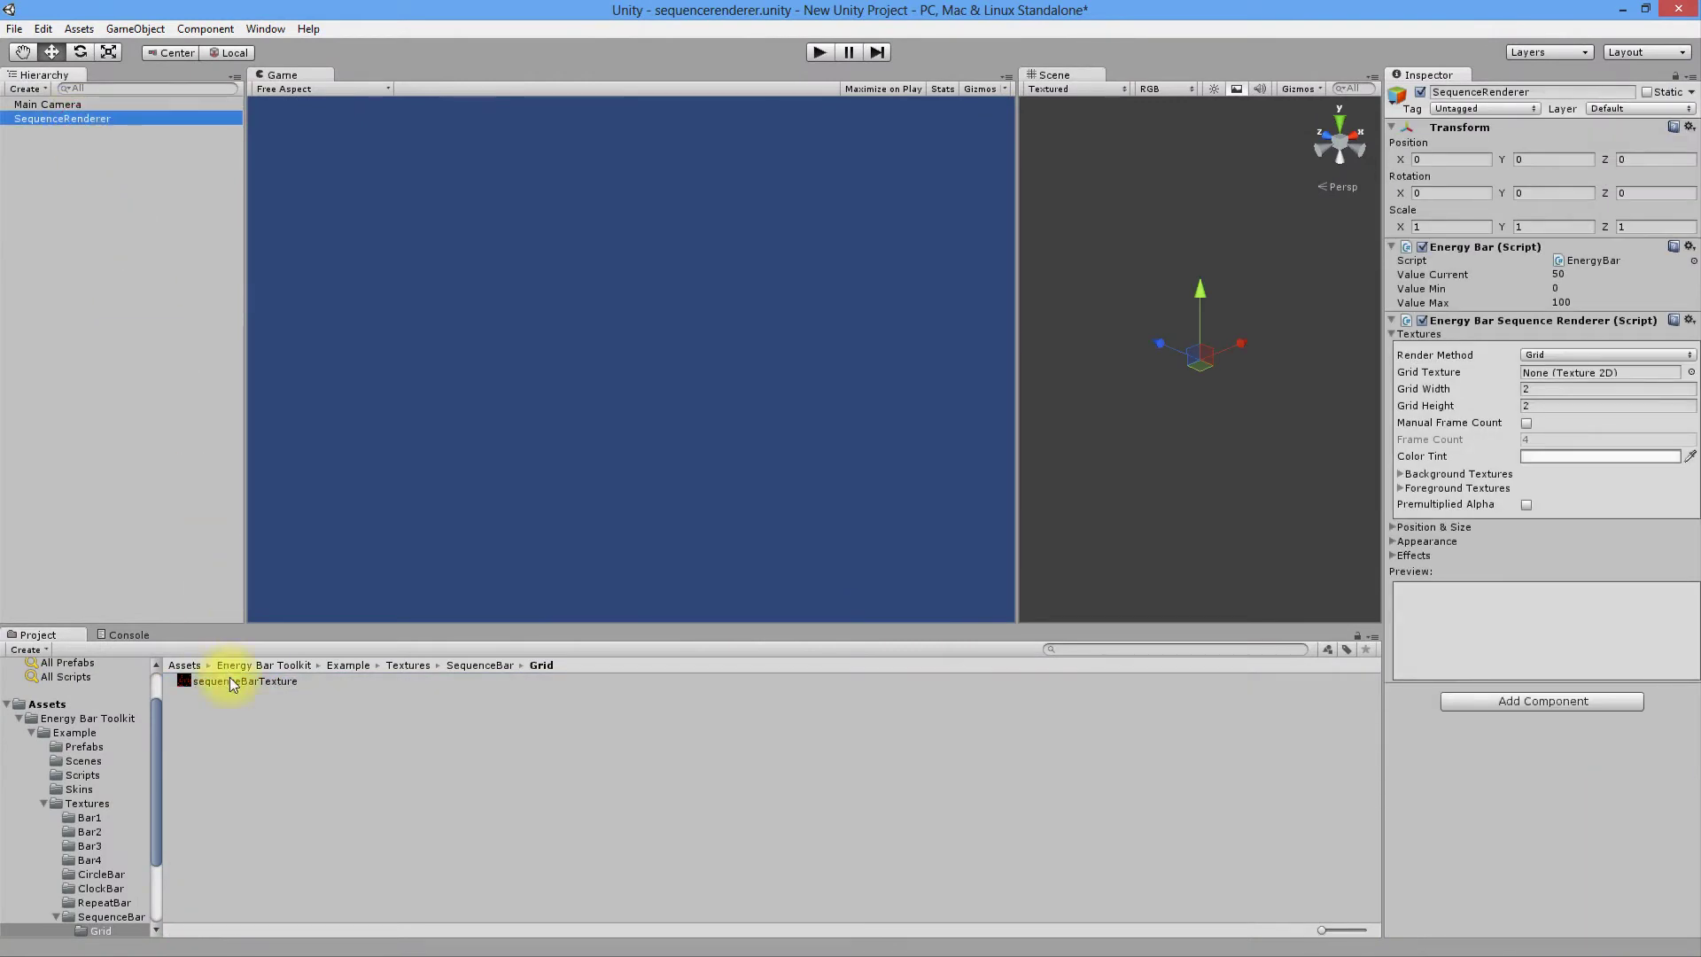
Assign sequenceBarTexture as Grid Texture, set grid 7 wide by 9 high, and Manual Frame Count 59
drag(230, 679, 1551, 381)
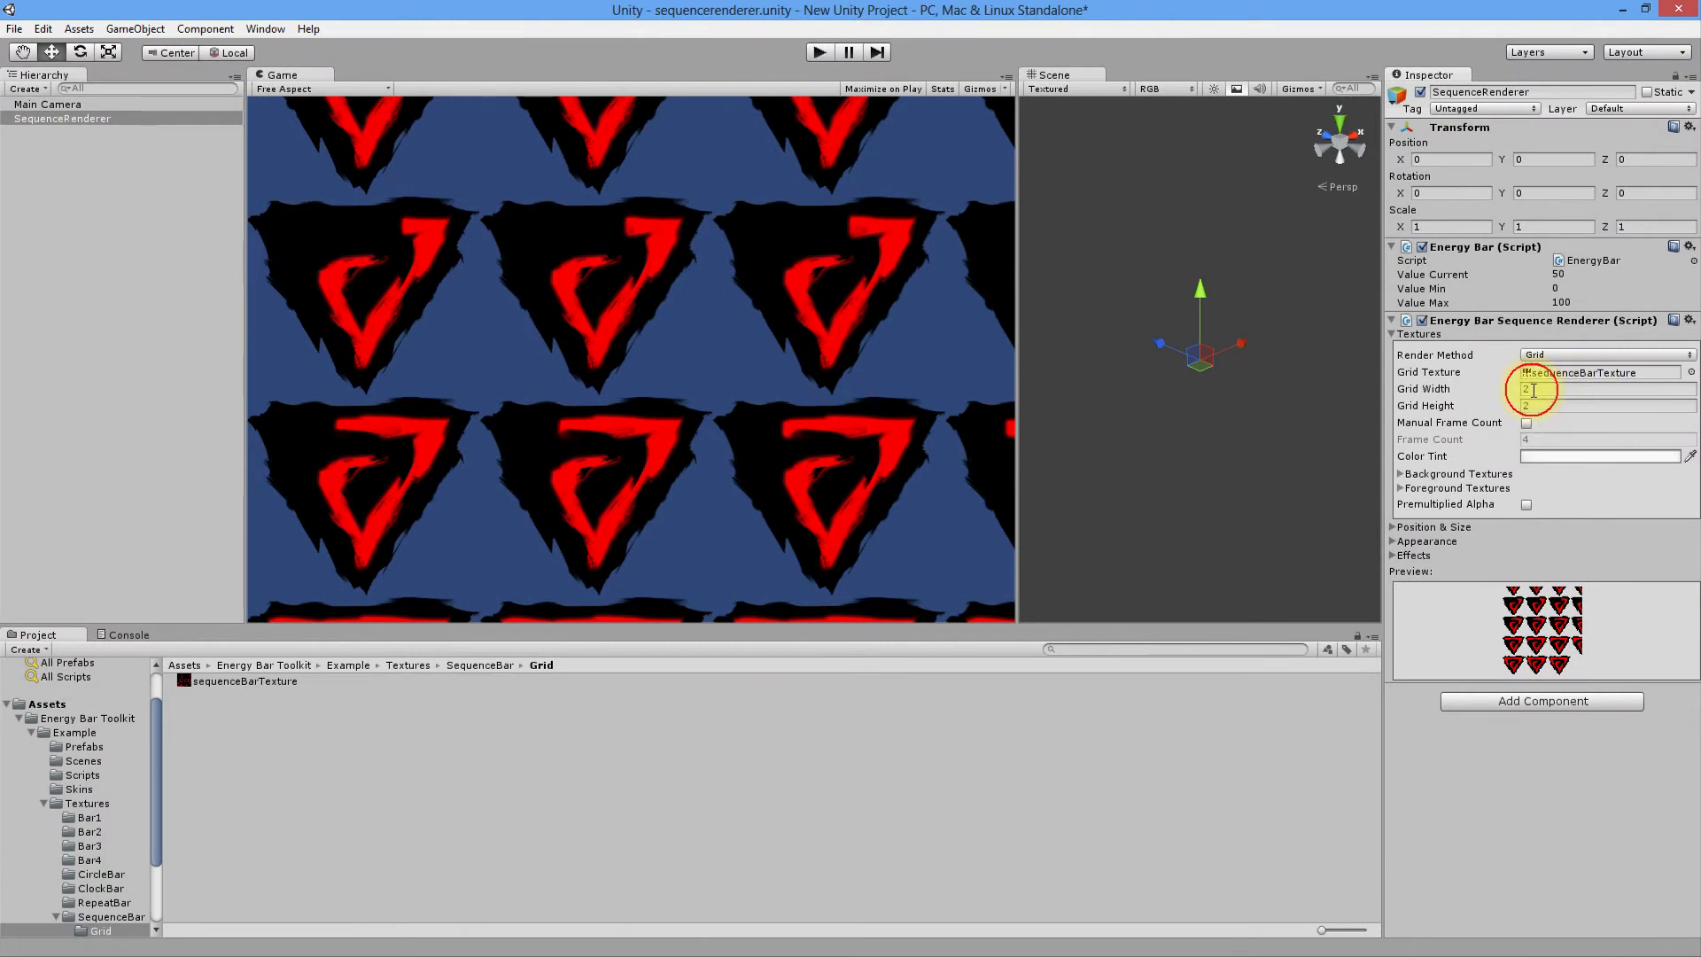
text(7)
key(Left)
key(BackSpace)
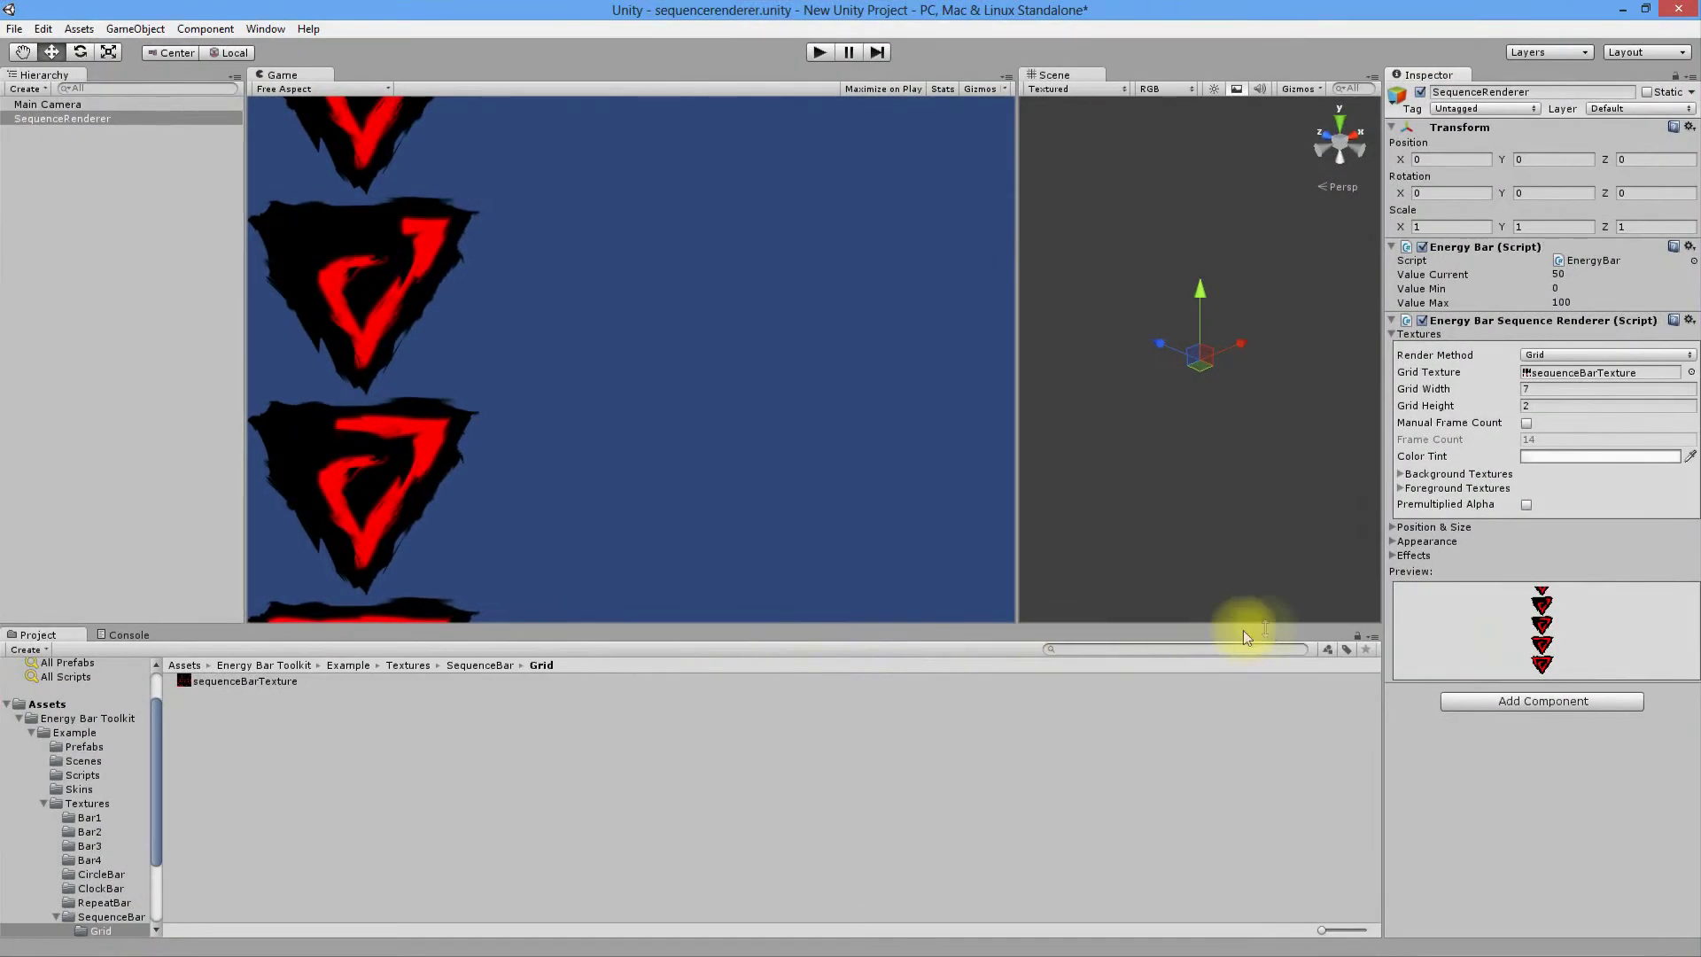
click(1539, 402)
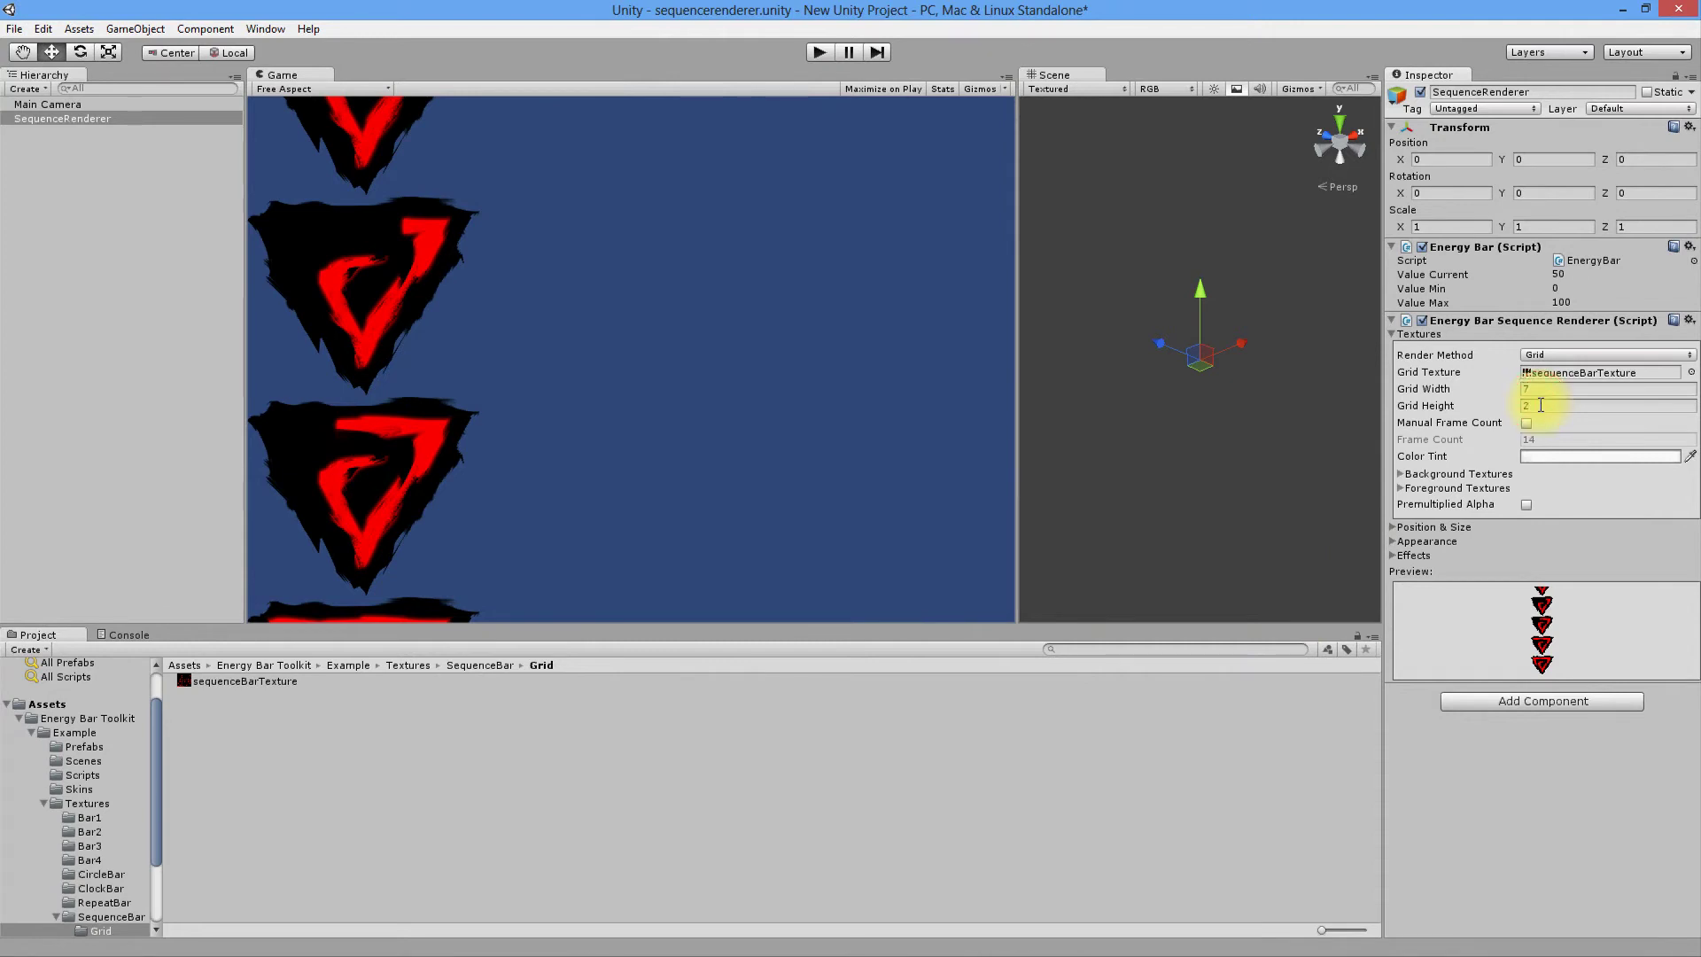
text(9)
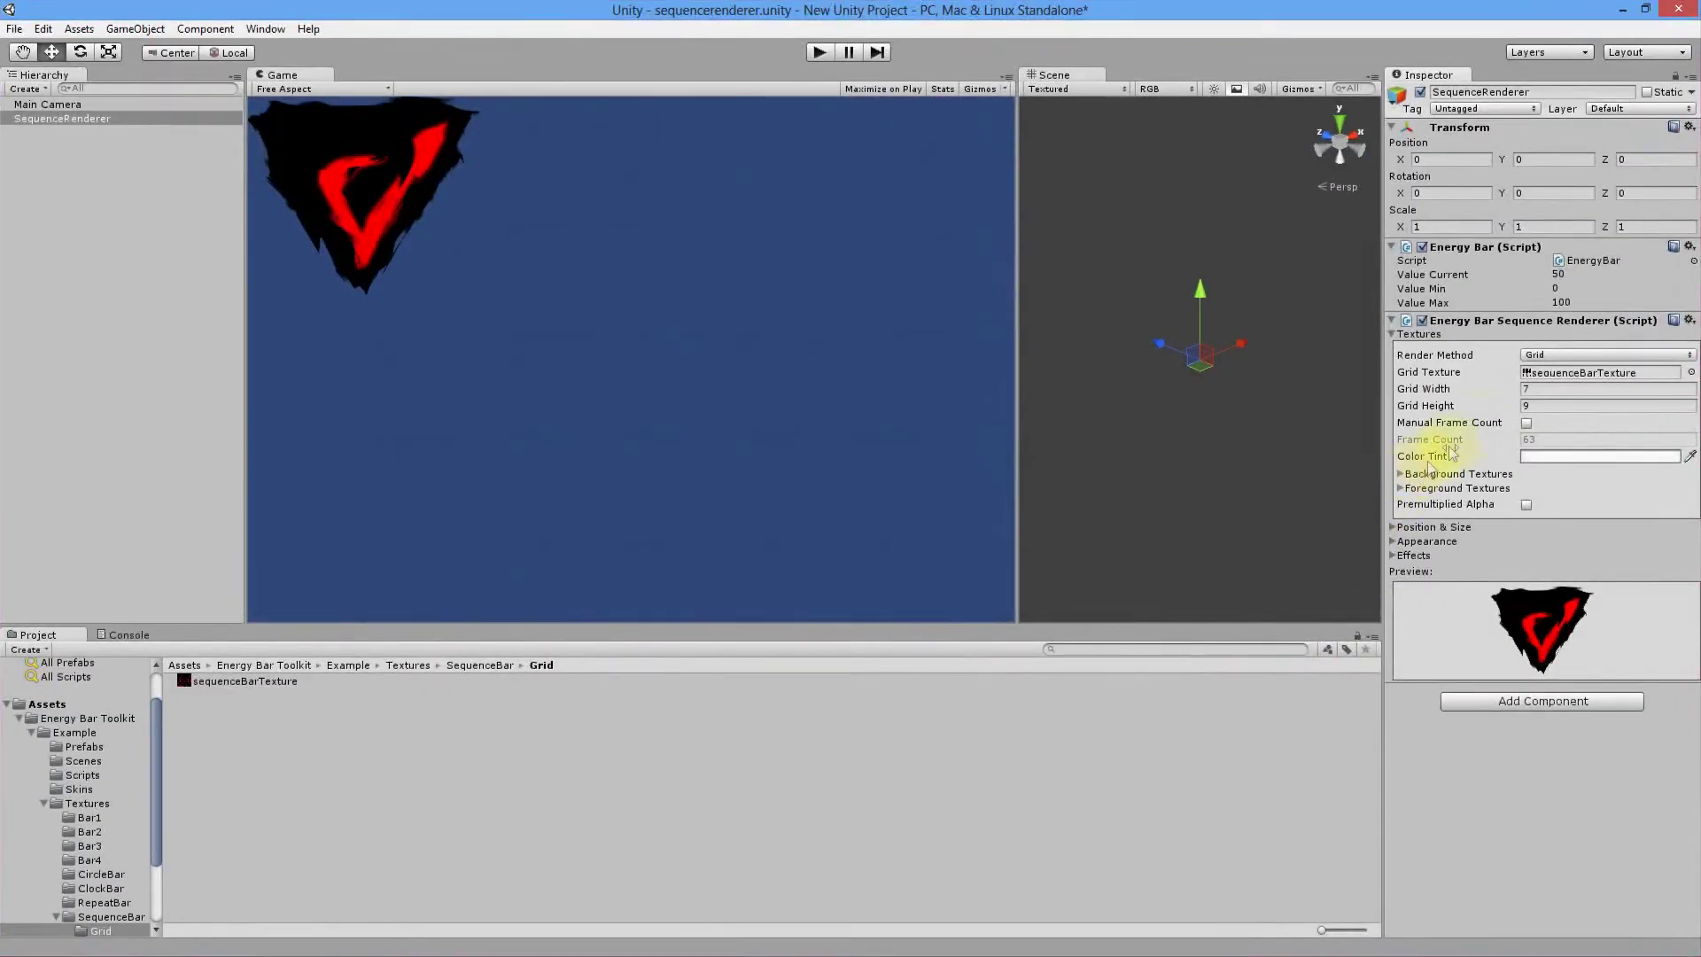
click(1527, 422)
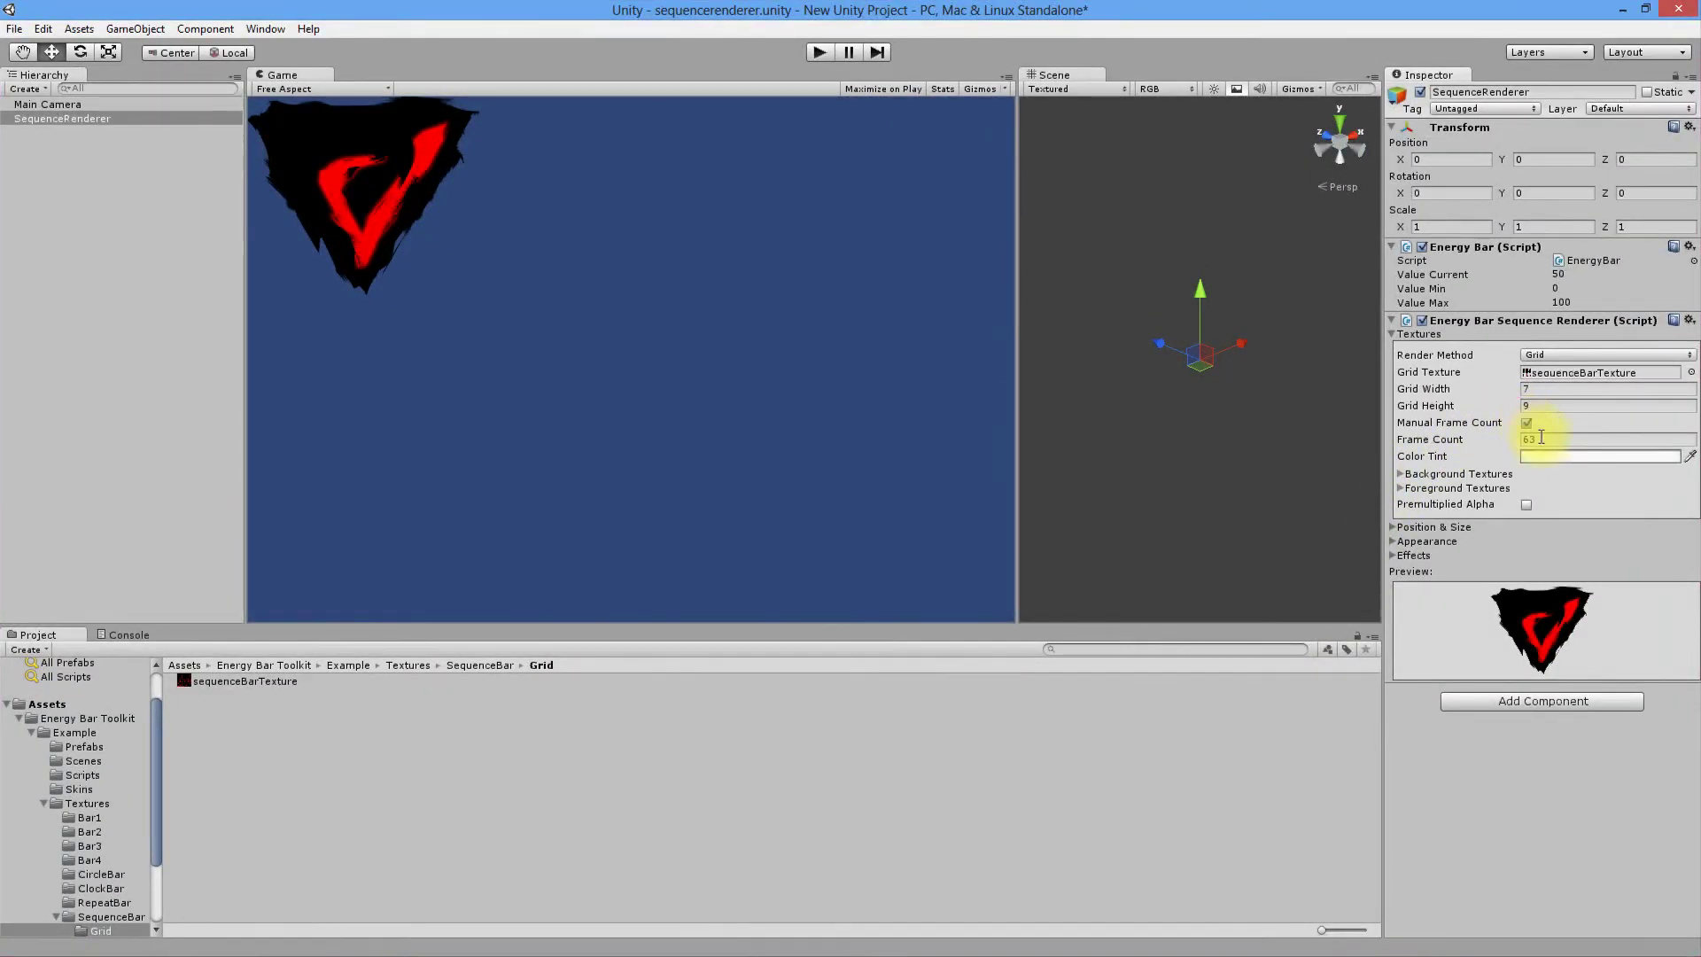
click(1544, 437)
text(59)
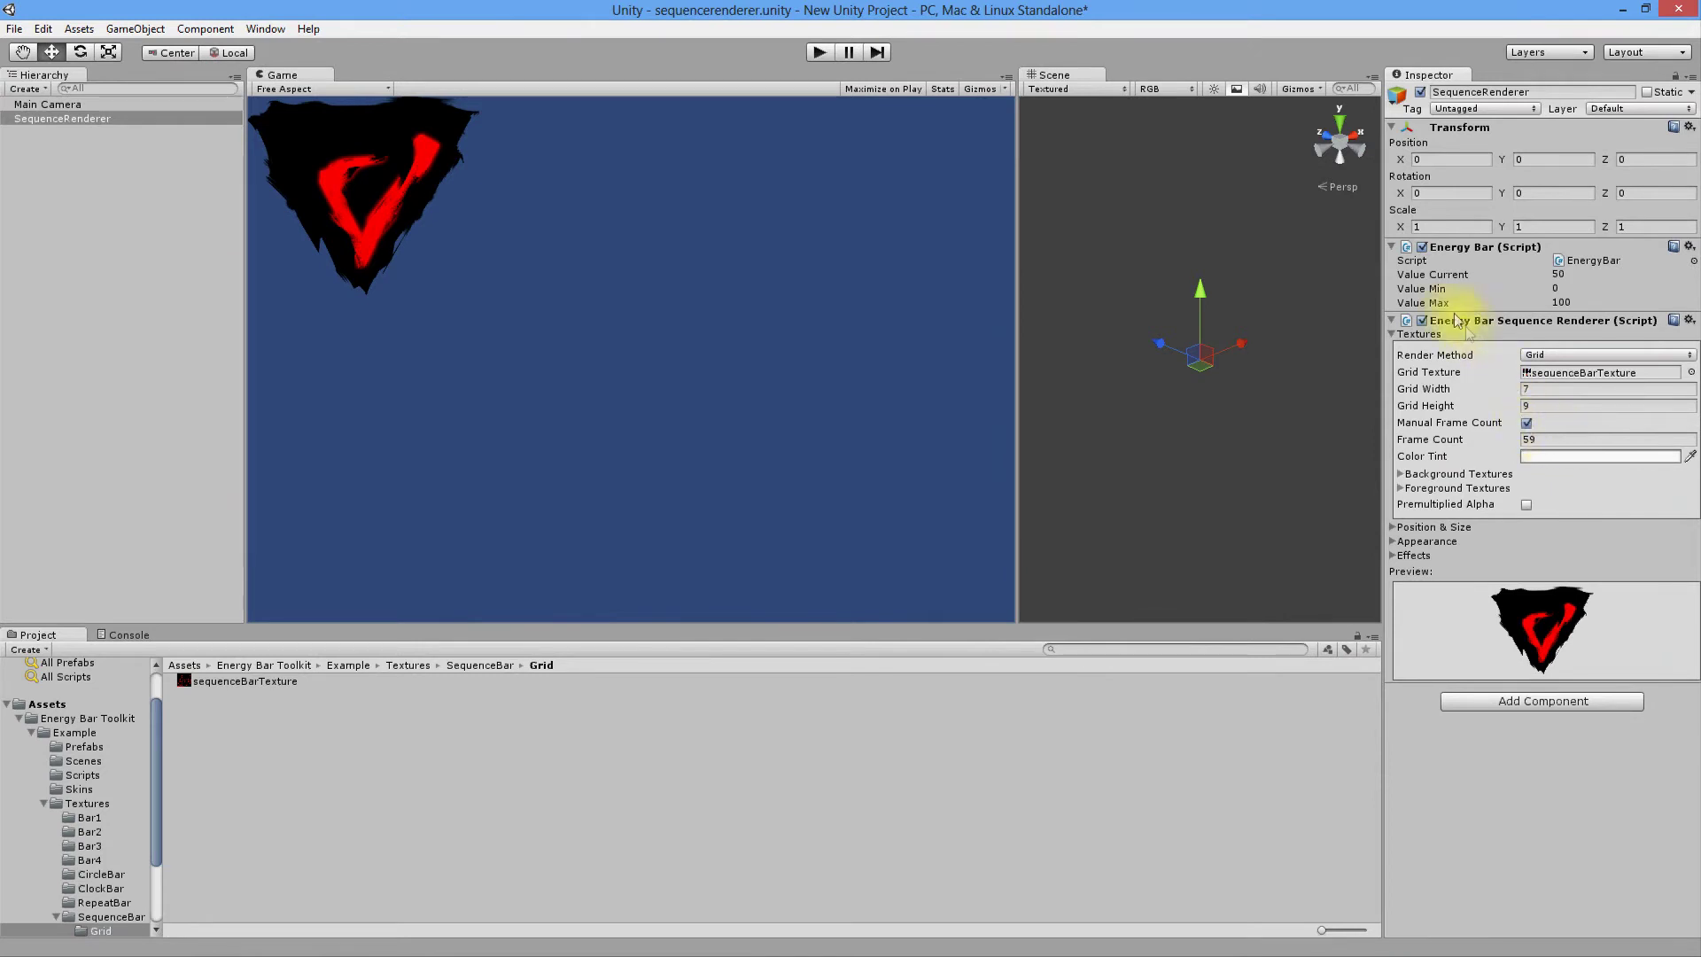
Scrub the Energy Bar's Value Current down to 47 and check the Game view
click(1433, 274)
mouse_move(1445, 275)
mouse_down()
mouse_move(1462, 275)
mouse_move(1409, 273)
mouse_move(1471, 273)
mouse_move(1398, 272)
mouse_move(1497, 261)
mouse_move(1433, 264)
mouse_up()
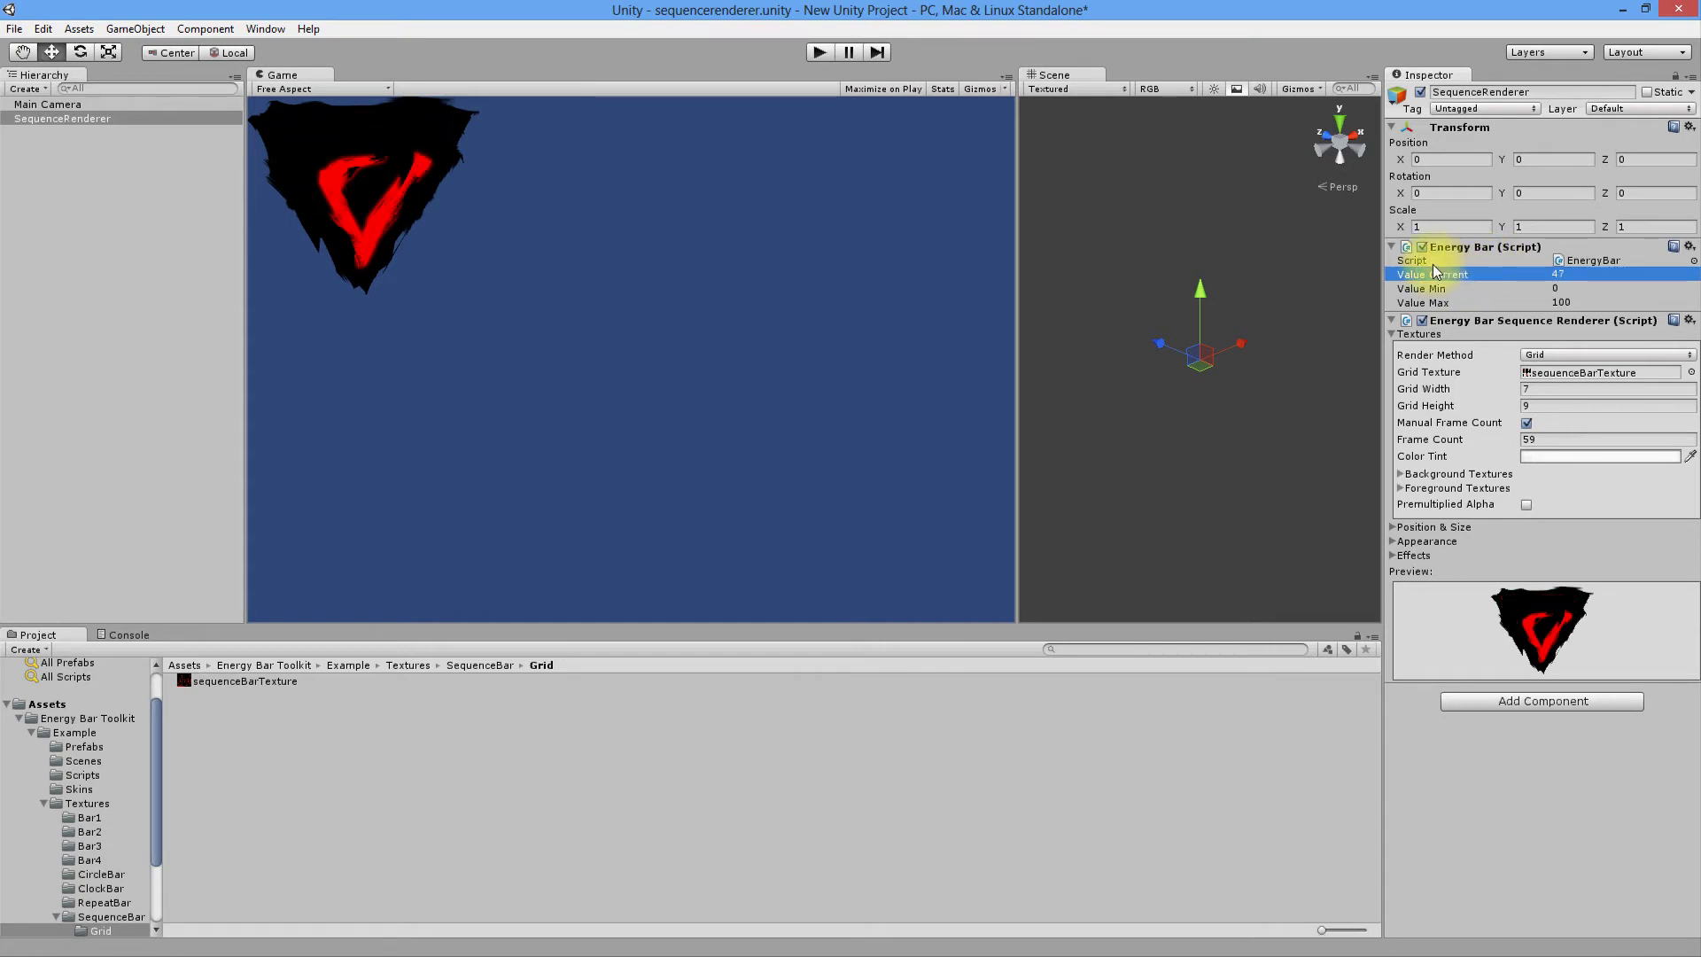
Switch Render Method to Sequence, open the Images folder, and set the sequence Size to 59
click(1542, 359)
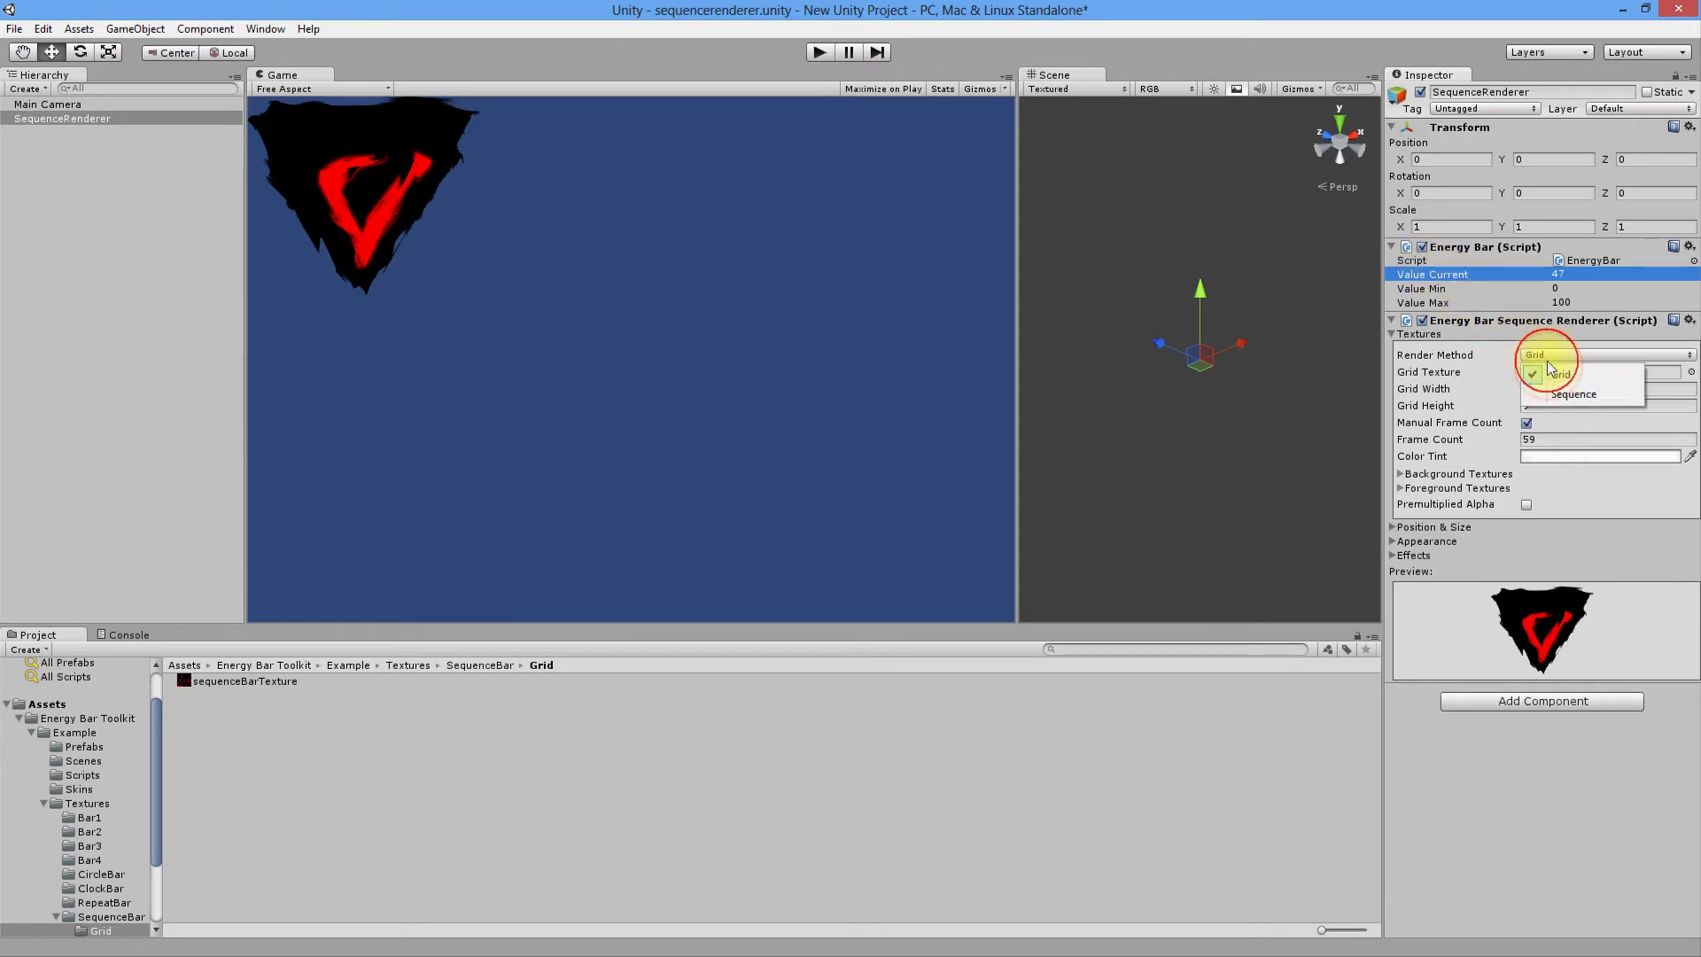
click(1559, 389)
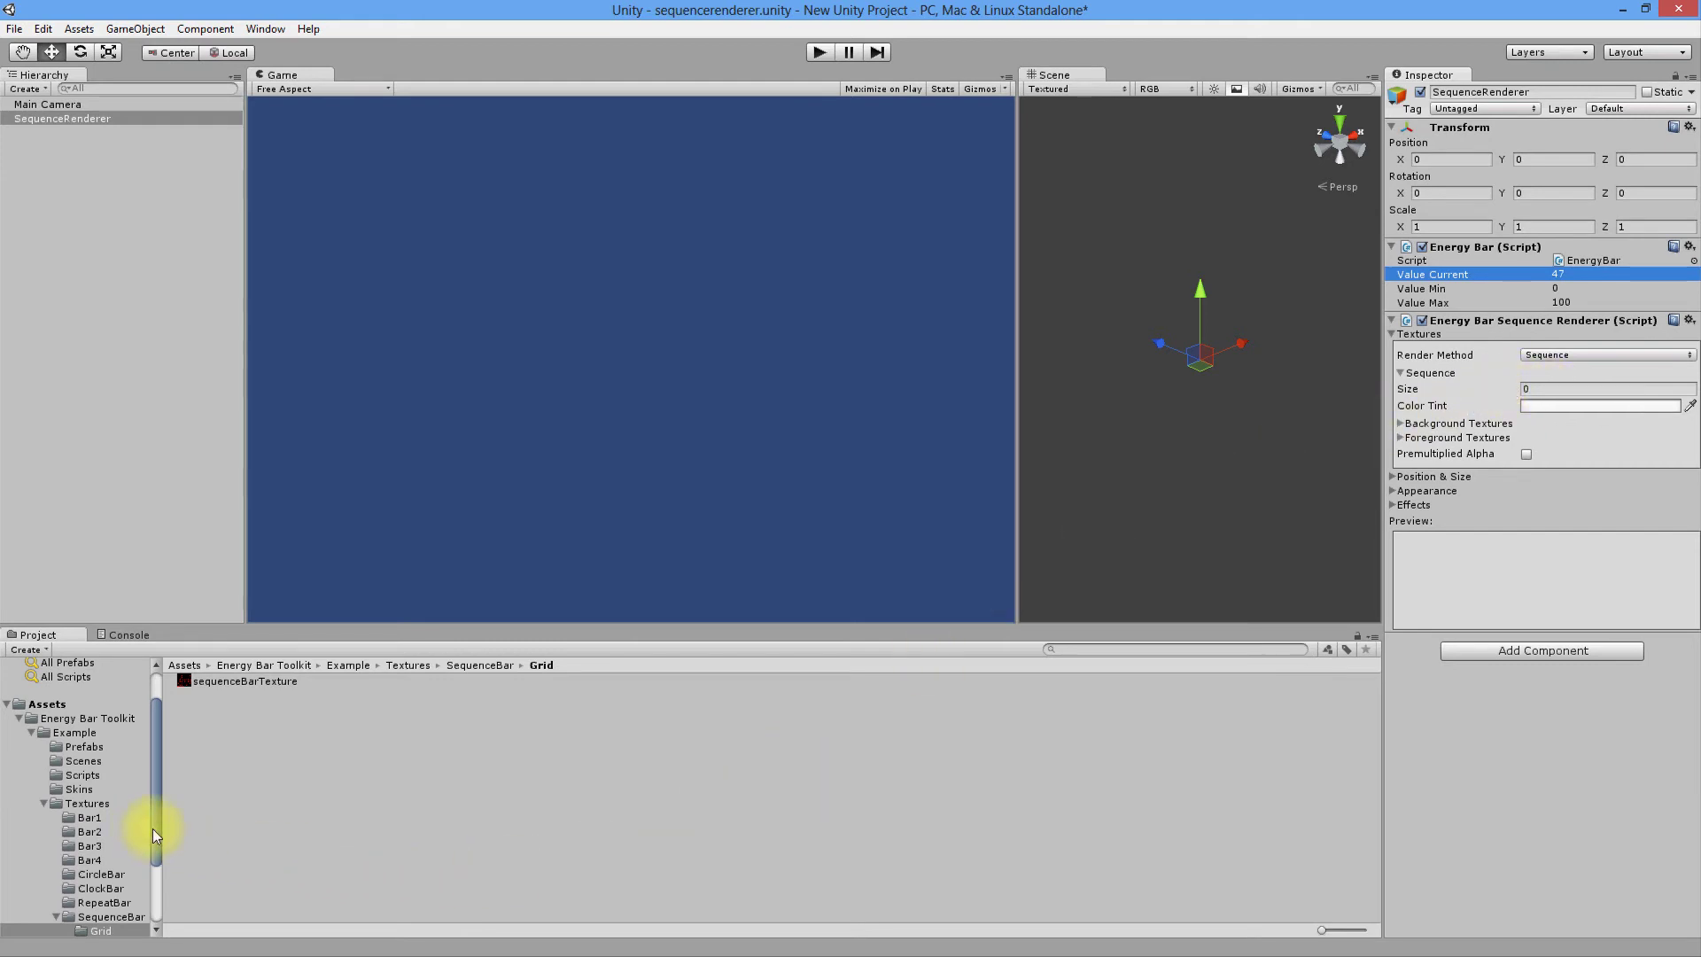
drag(154, 833, 152, 876)
click(115, 862)
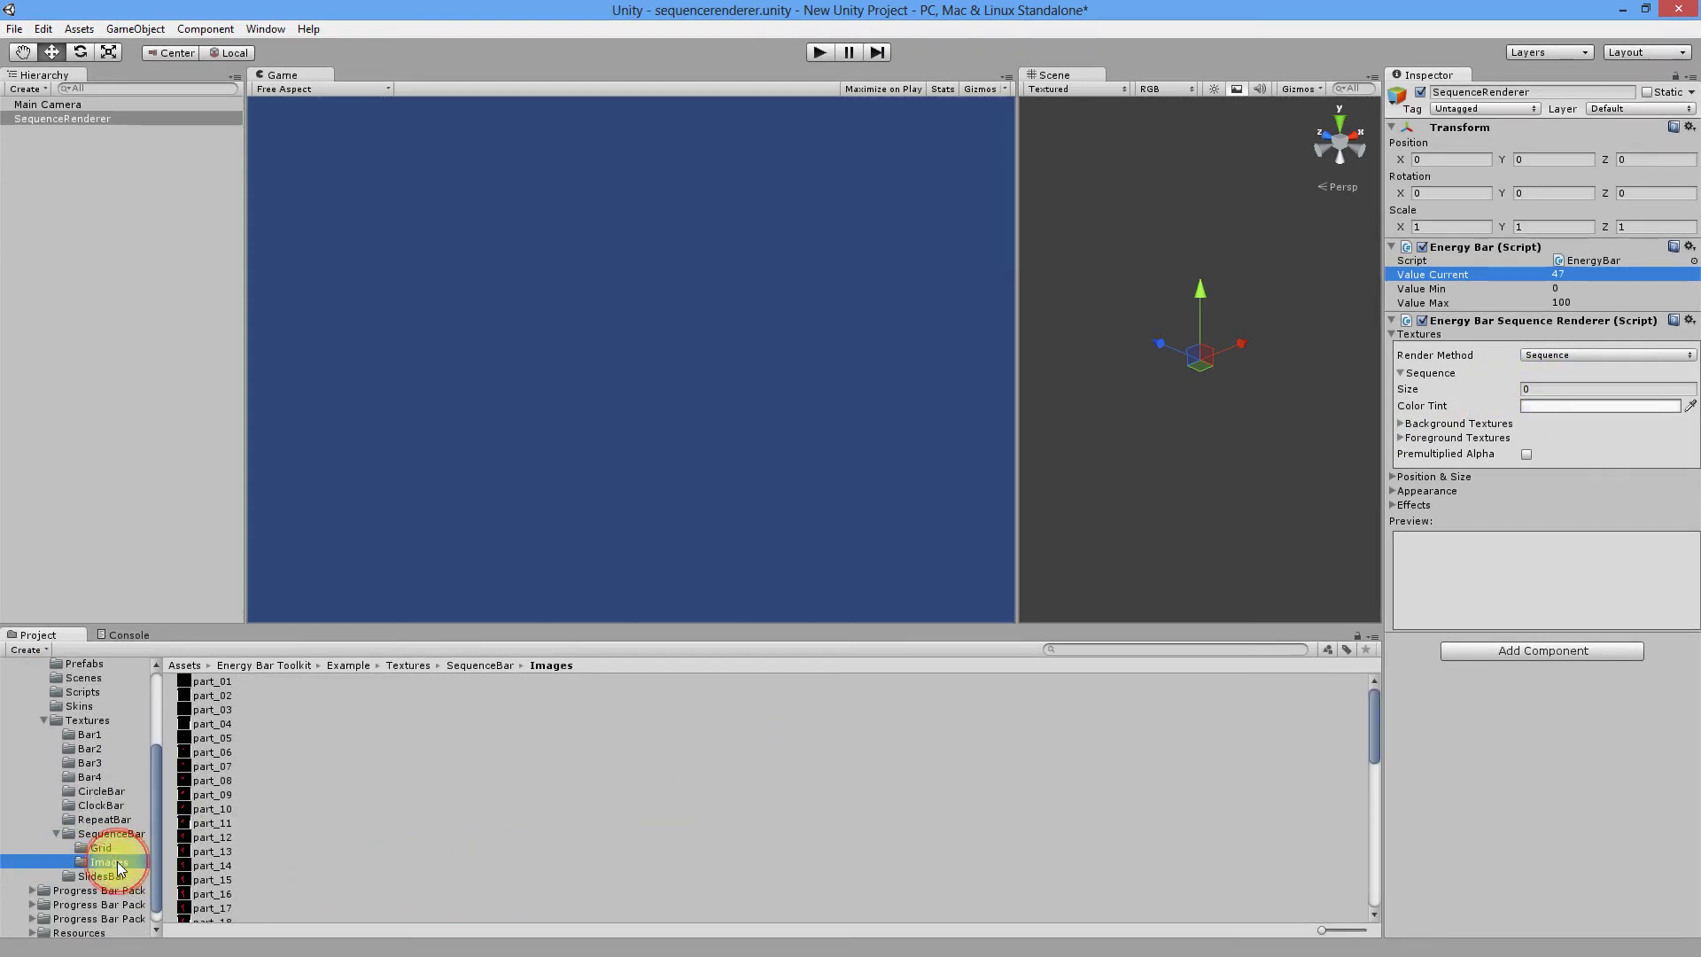
click(1552, 388)
text(59)
key(Return)
Drag the part_ images in order, starting with part_01, into Element 0 onward
drag(342, 708, 1462, 417)
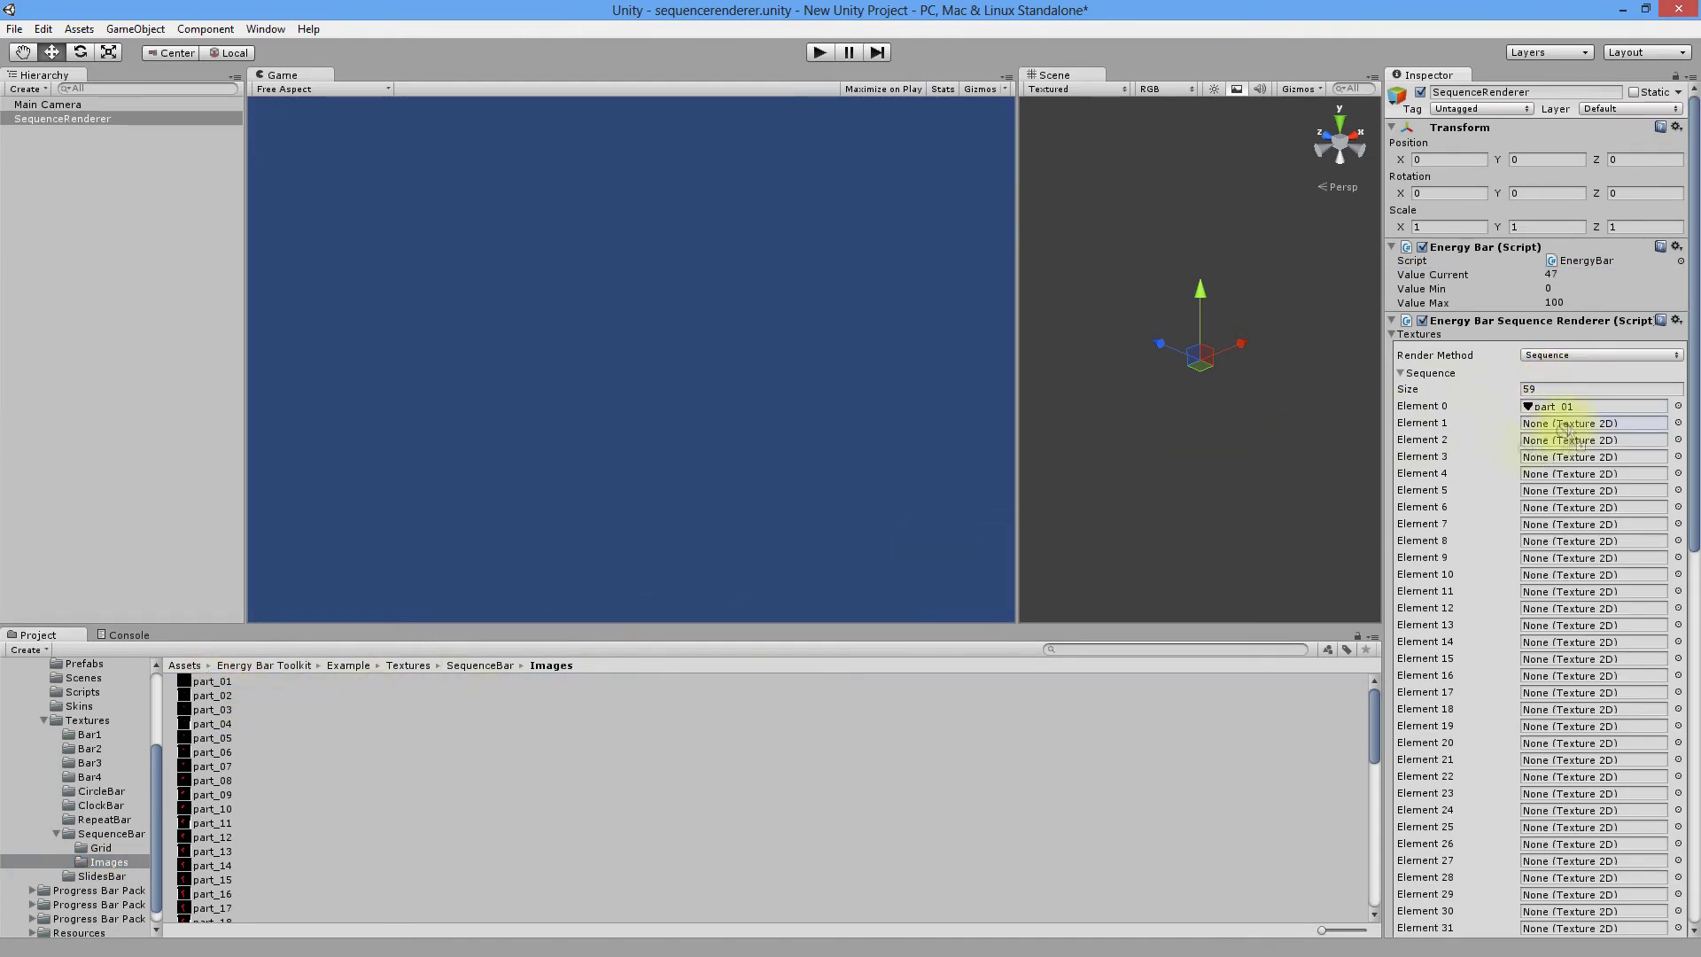
drag(292, 703, 1573, 456)
drag(213, 737, 1413, 531)
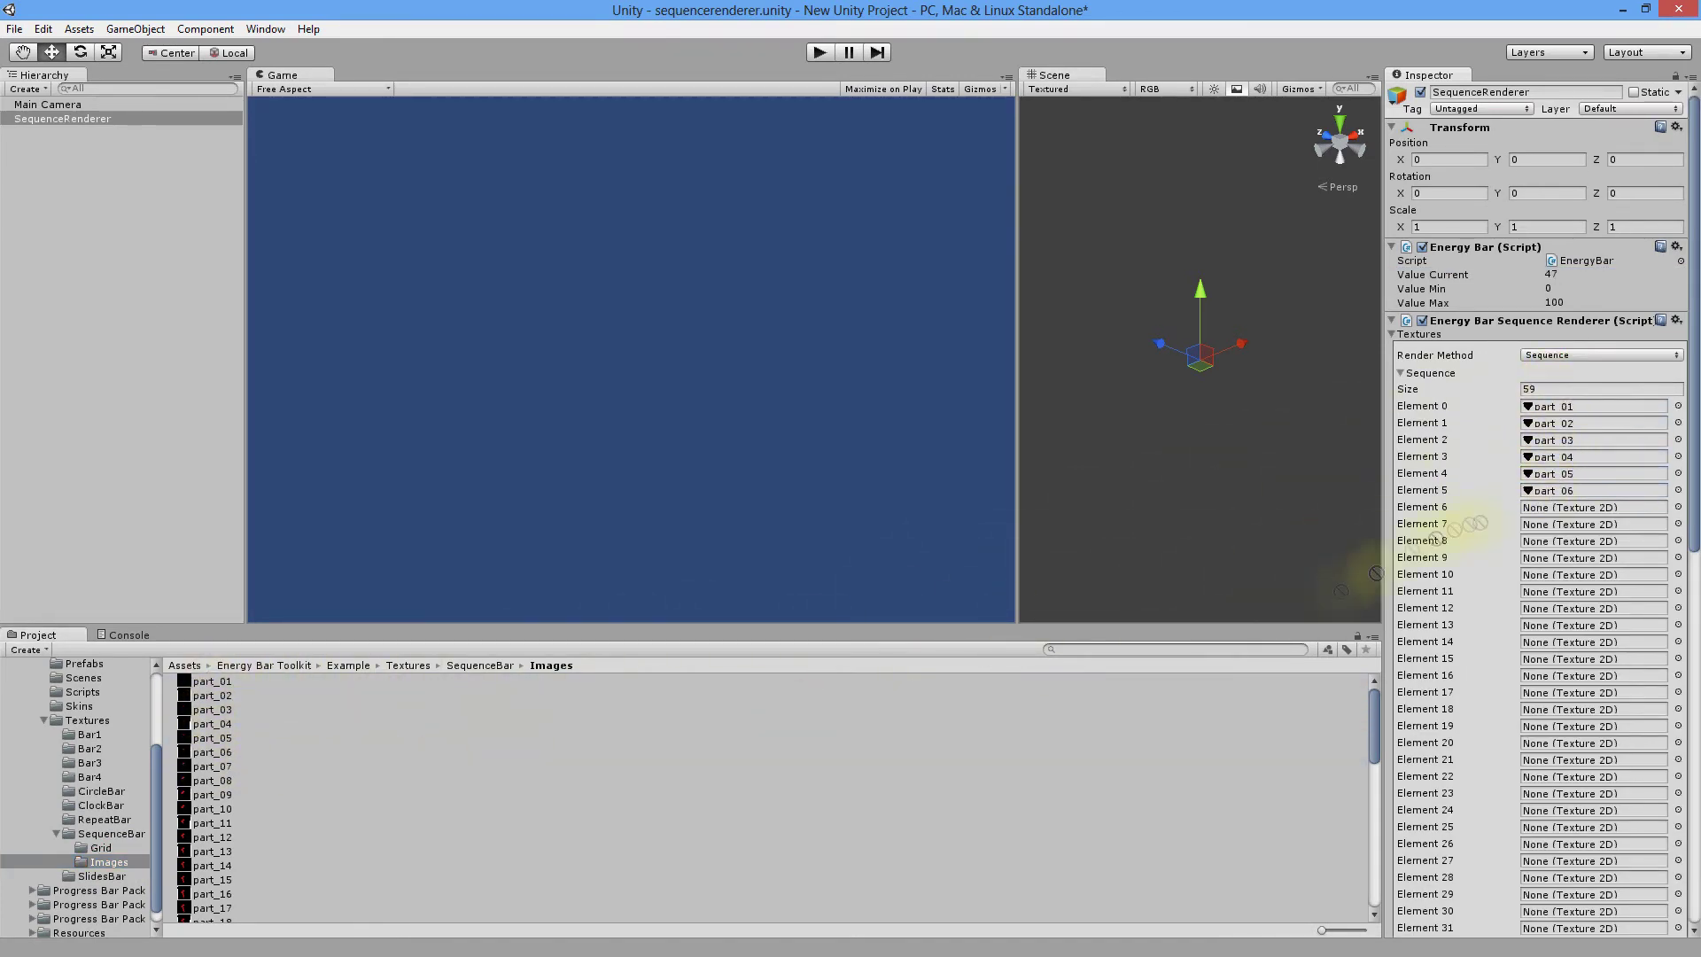
drag(212, 779, 1574, 557)
click(253, 817)
drag(213, 822, 1573, 591)
drag(212, 851, 1573, 641)
scroll(620, 797, down, 3)
drag(213, 729, 1573, 675)
drag(212, 757, 1574, 709)
drag(212, 785, 1573, 725)
drag(212, 799, 1573, 759)
drag(213, 827, 1574, 776)
drag(213, 842, 1573, 827)
drag(213, 884, 1573, 843)
drag(212, 899, 1573, 878)
Fill the remaining elements through Element 58 with images up to part_59, then scrub Value Current to 64
scroll(1360, 779, down, 4)
scroll(1659, 862, down, 10)
drag(213, 717, 1573, 294)
drag(212, 745, 1573, 311)
drag(213, 759, 1573, 328)
drag(212, 773, 1573, 345)
scroll(212, 858, up, 2)
drag(213, 844, 1574, 361)
drag(213, 858, 1574, 395)
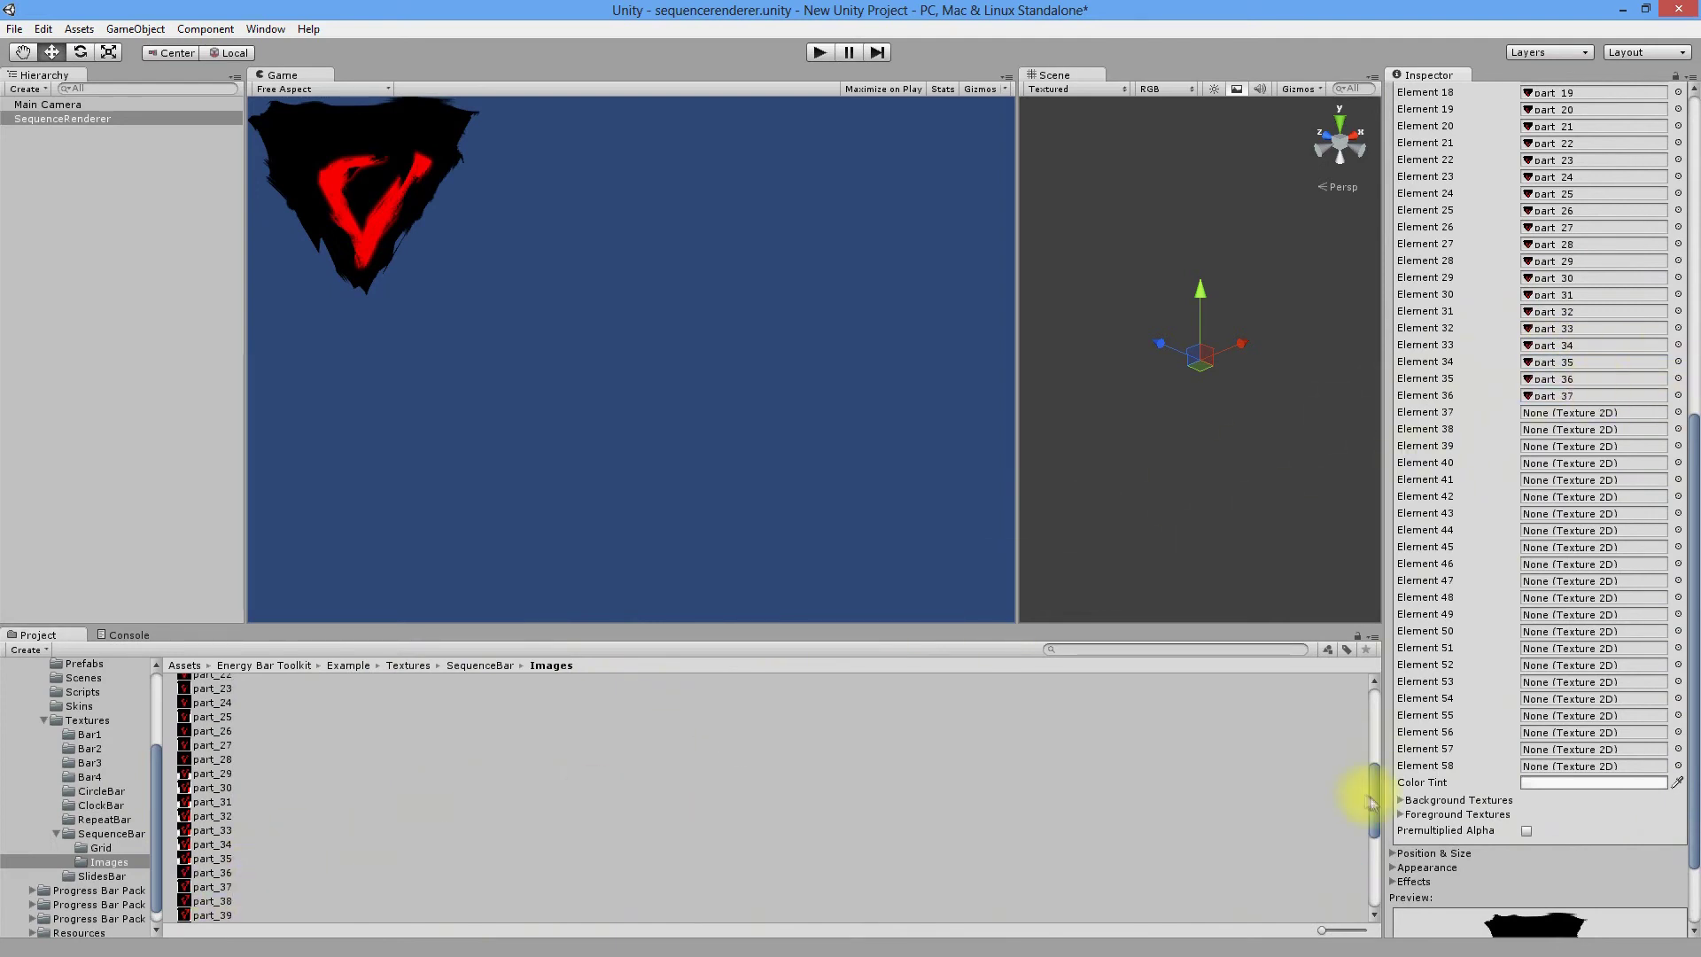
scroll(1368, 790, down, 5)
drag(213, 736, 1573, 412)
drag(212, 750, 1573, 446)
drag(213, 778, 1573, 480)
scroll(456, 740, up, 2)
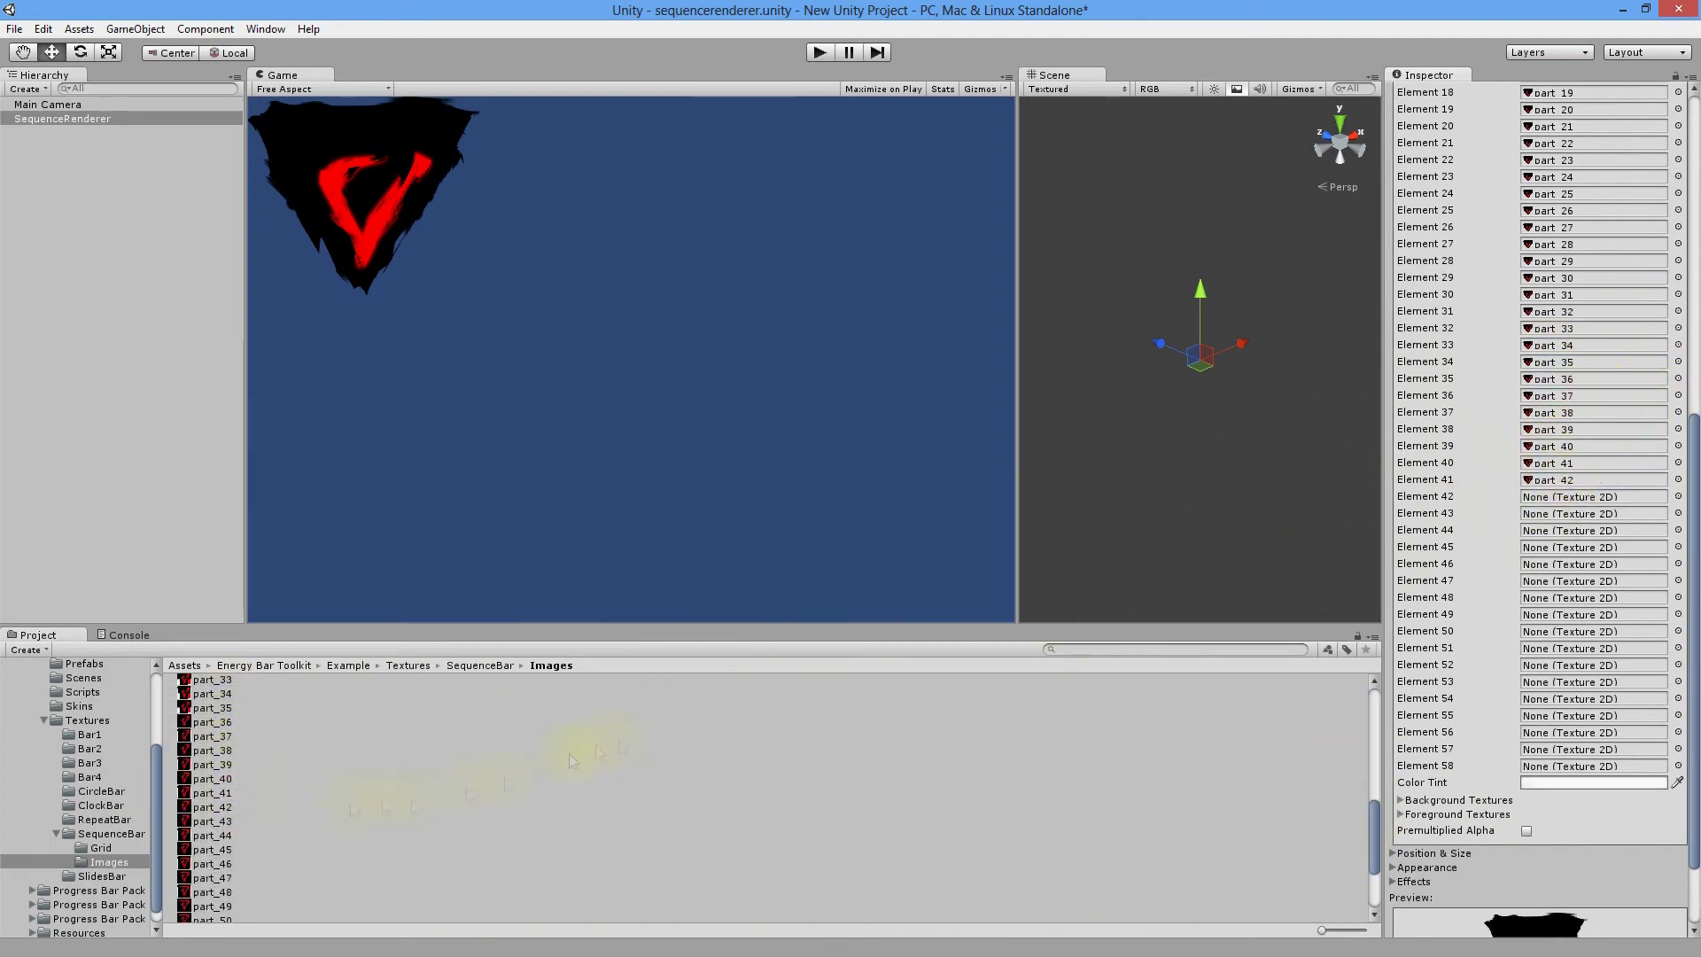
drag(212, 864, 1574, 513)
drag(213, 893, 1573, 530)
scroll(1371, 877, down, 5)
drag(213, 746, 1574, 547)
drag(212, 760, 1573, 597)
drag(212, 802, 1574, 614)
drag(212, 817, 1573, 631)
scroll(1375, 813, down, 1)
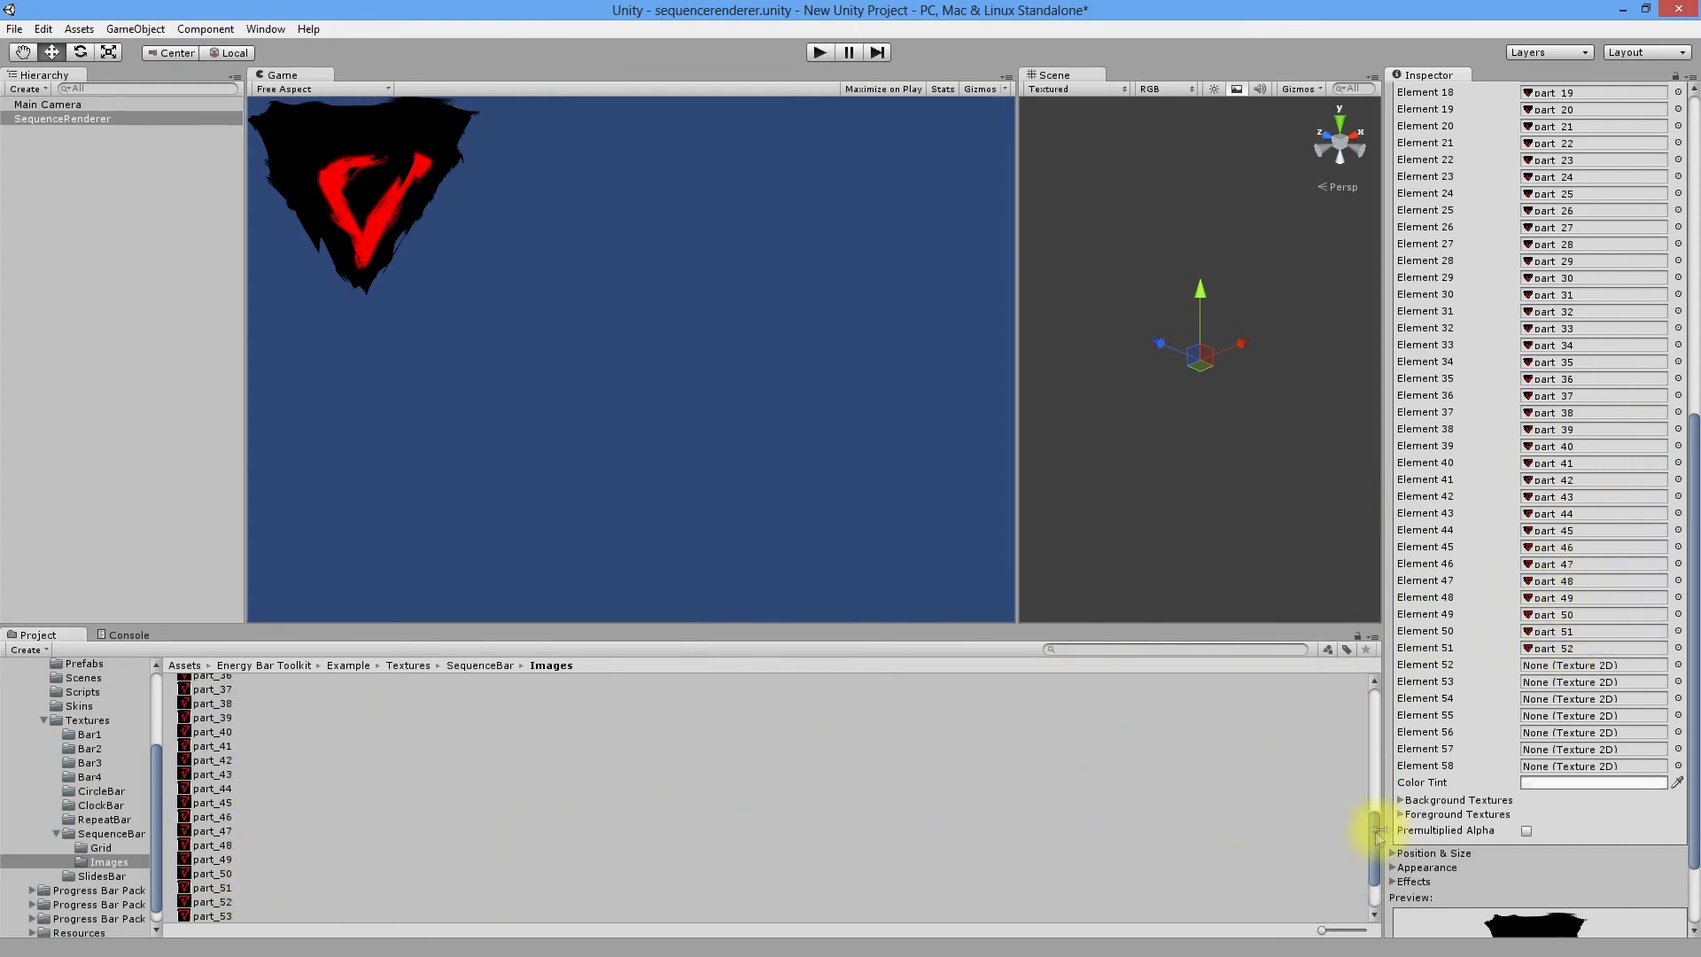
drag(213, 817, 1574, 648)
drag(212, 831, 1573, 698)
drag(213, 873, 1573, 732)
drag(213, 902, 1574, 766)
scroll(1549, 702, up, 10)
drag(1447, 280, 1511, 271)
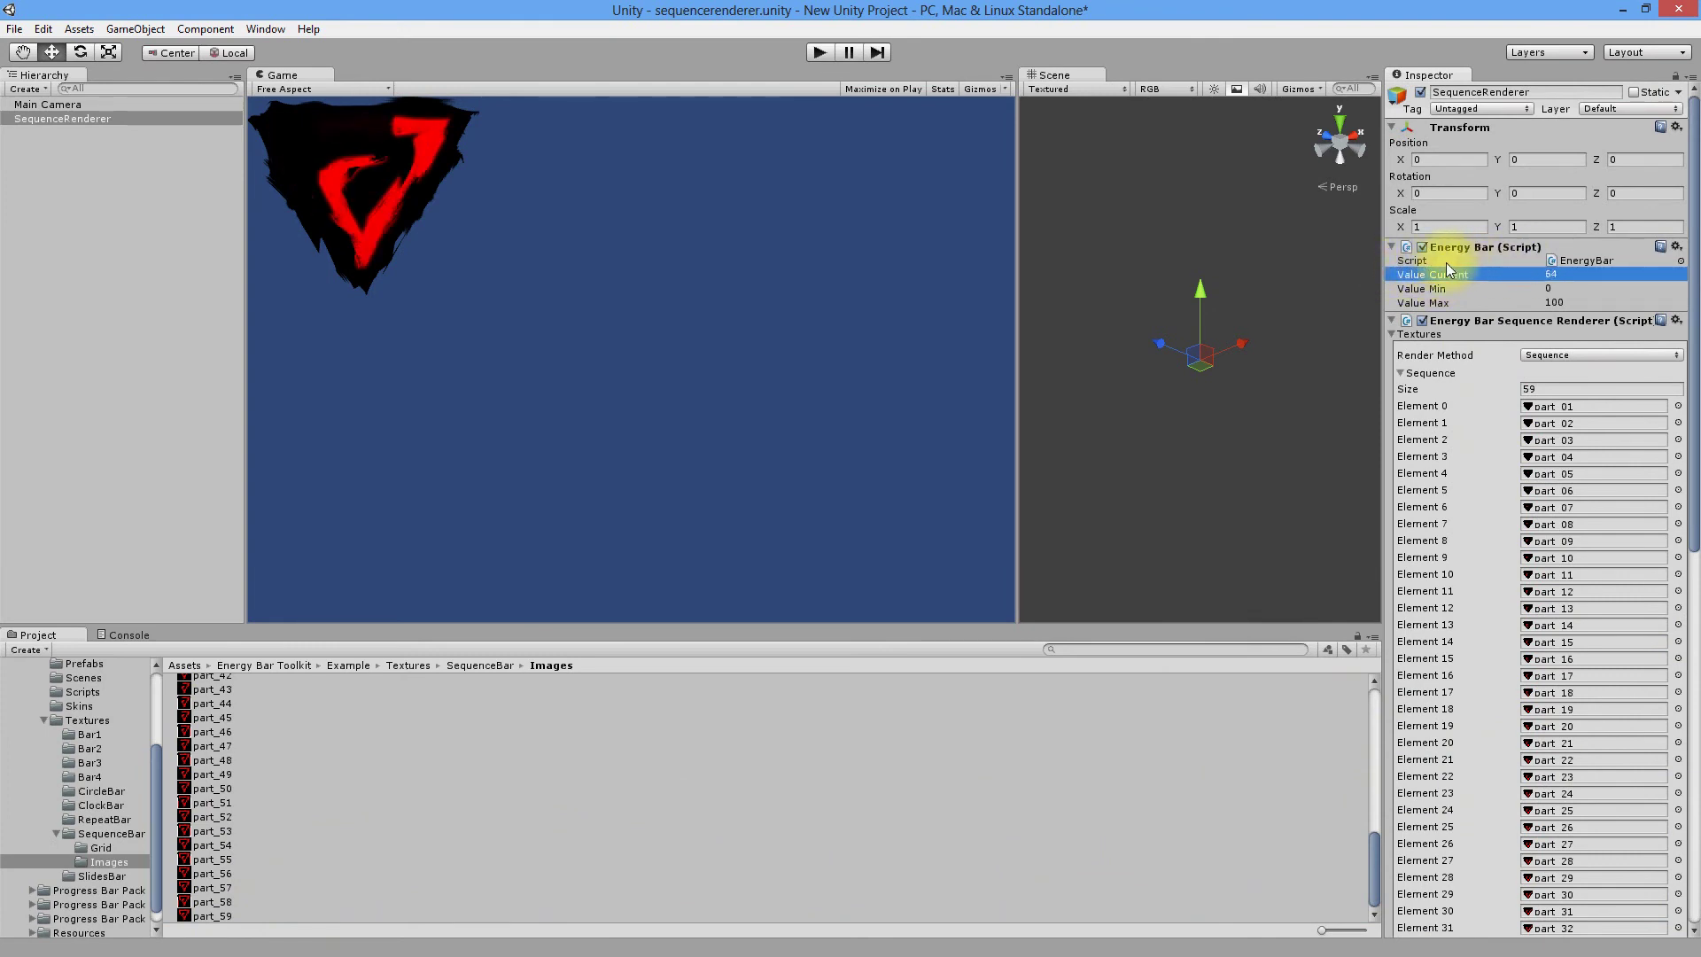
Scrub Value Current up to 129 so the red triangle appears fully filled
drag(1445, 263, 1512, 264)
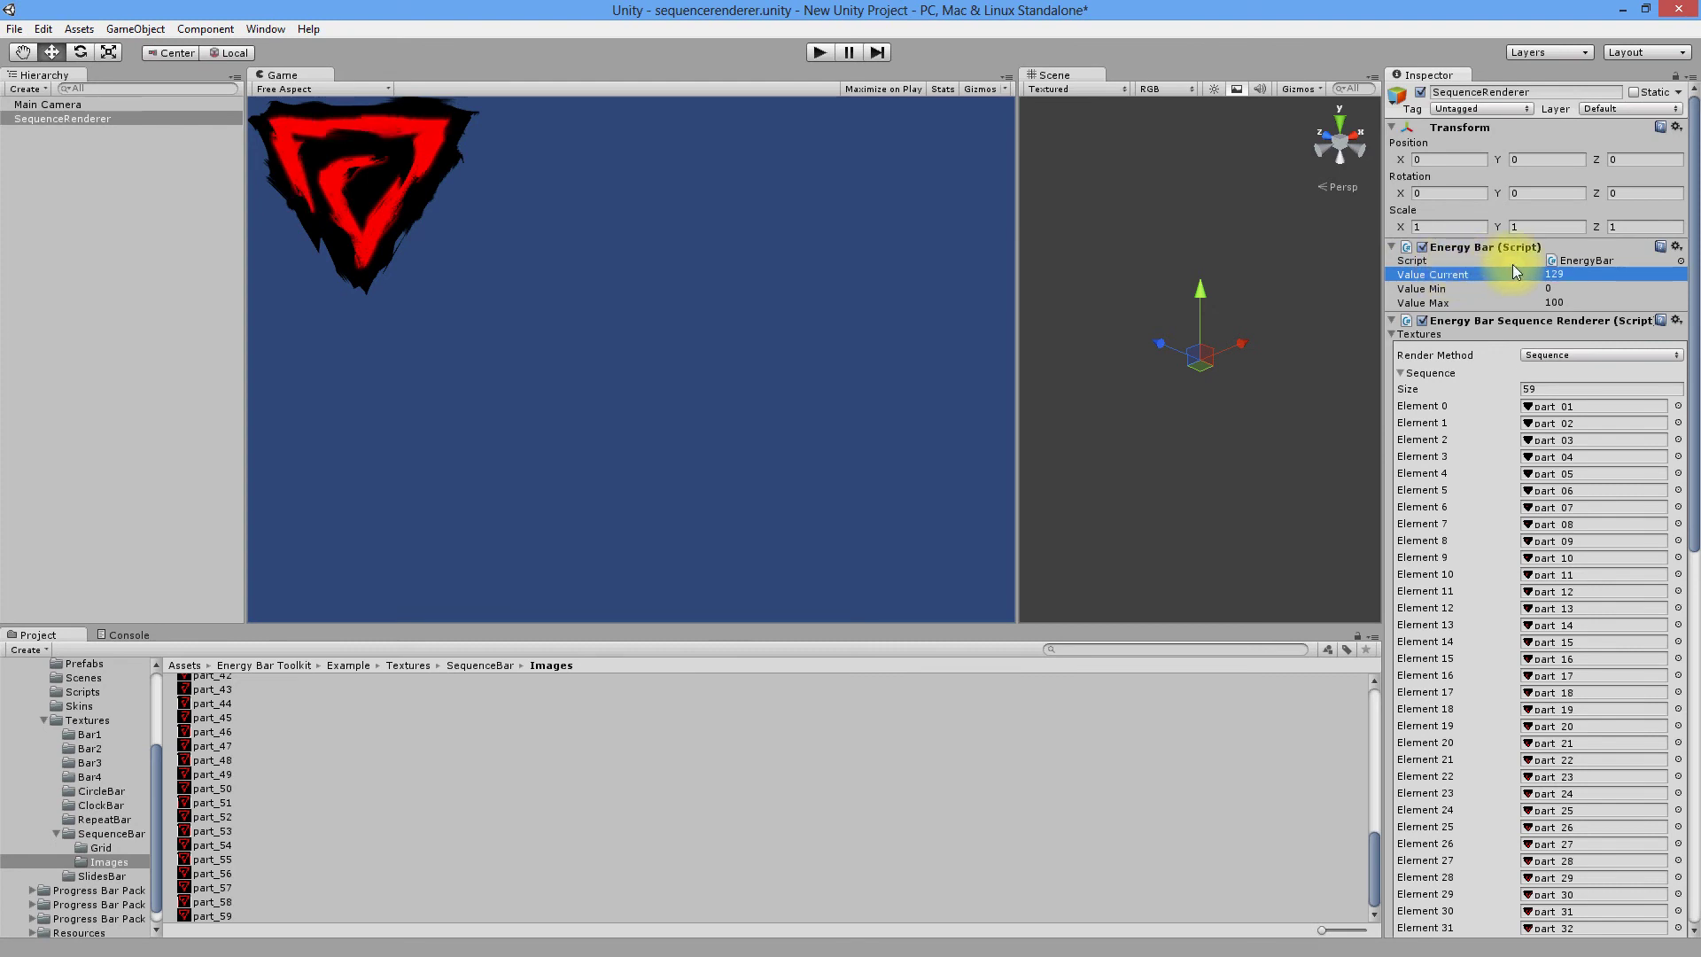